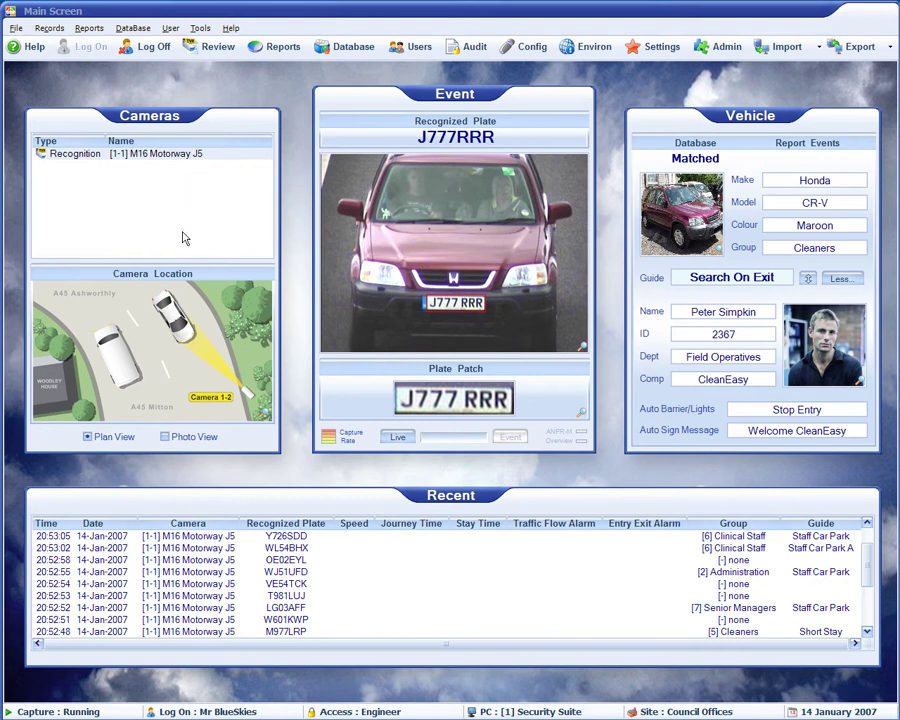
# Select the M16 Motorway J5 camera to show plate J777RRR, a maroon Honda CR-V
pyautogui.click(180, 155)
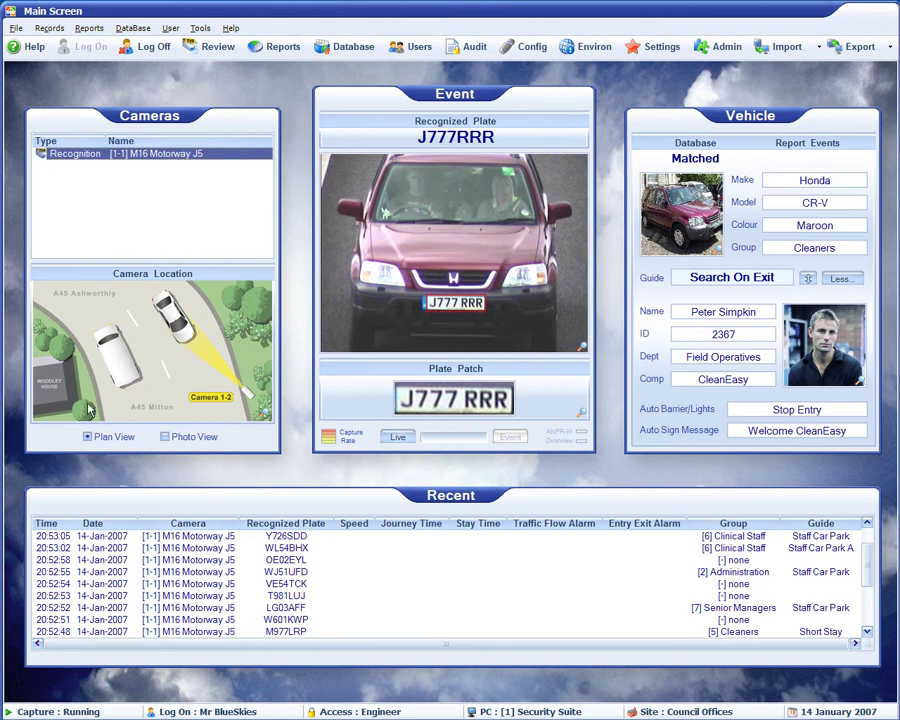
pyautogui.click(170, 438)
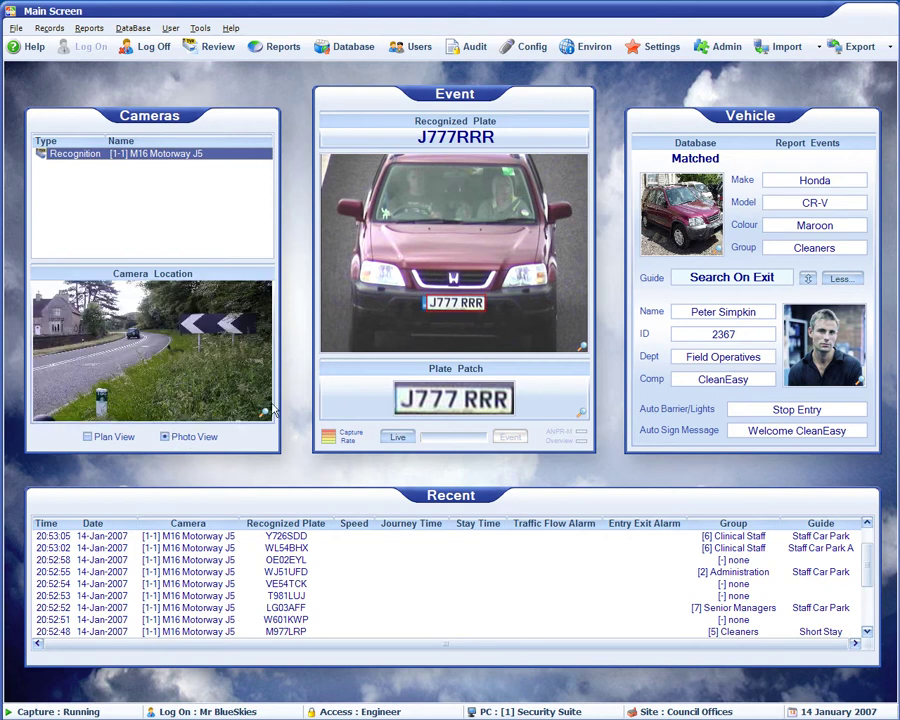
pyautogui.doubleClick(190, 292)
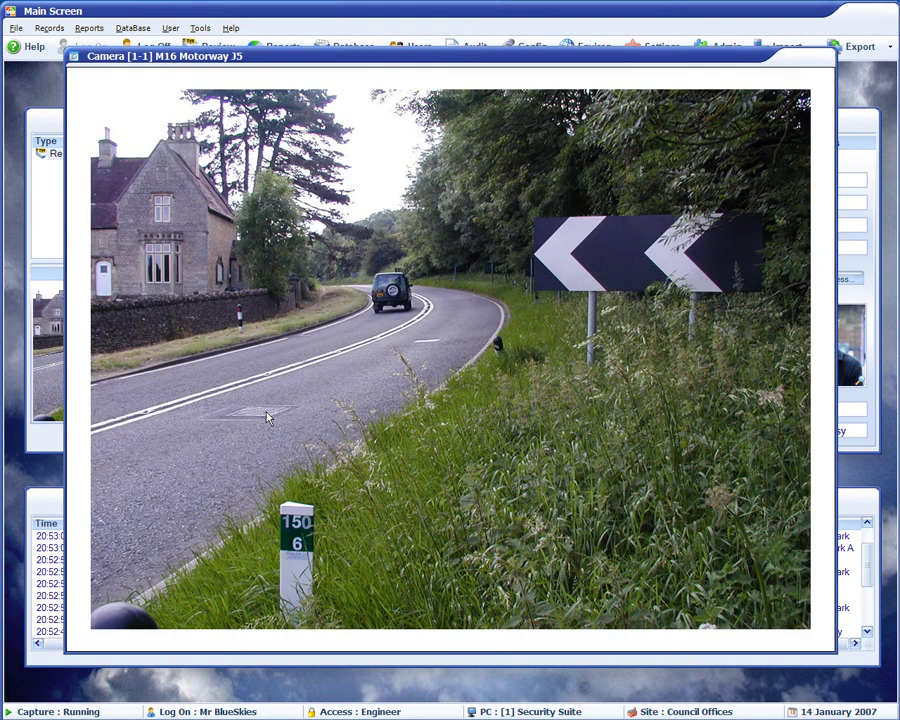
pyautogui.click(268, 418)
pyautogui.click(115, 437)
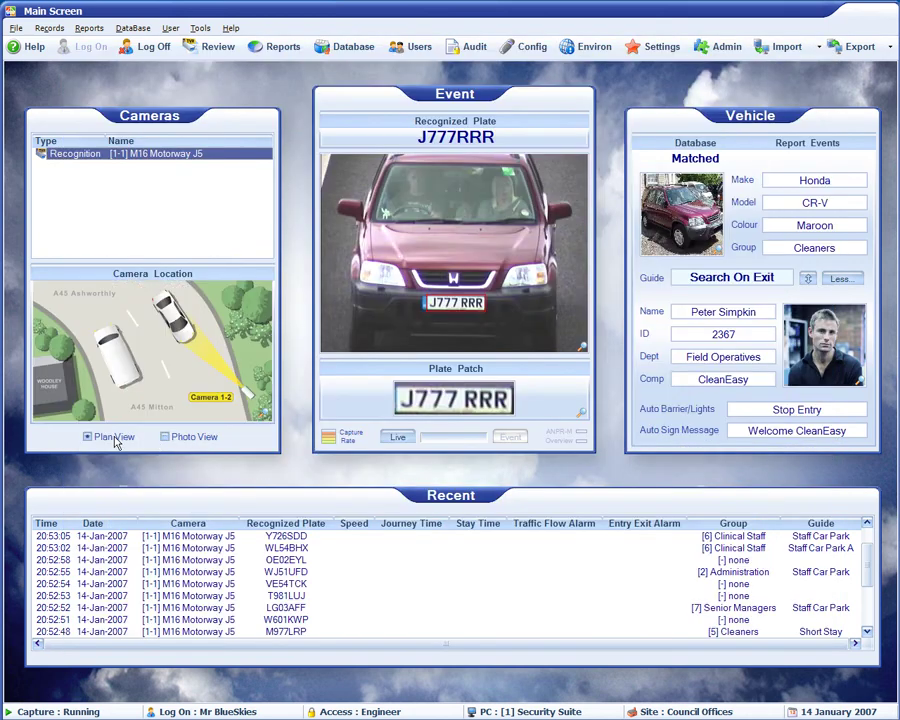
pyautogui.doubleClick(187, 293)
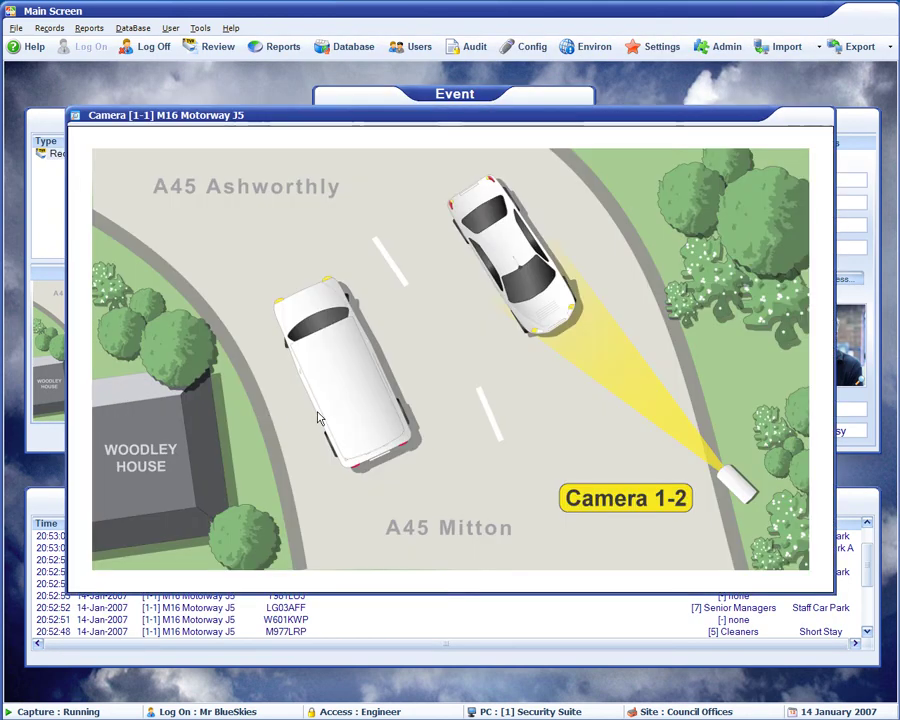
pyautogui.click(318, 418)
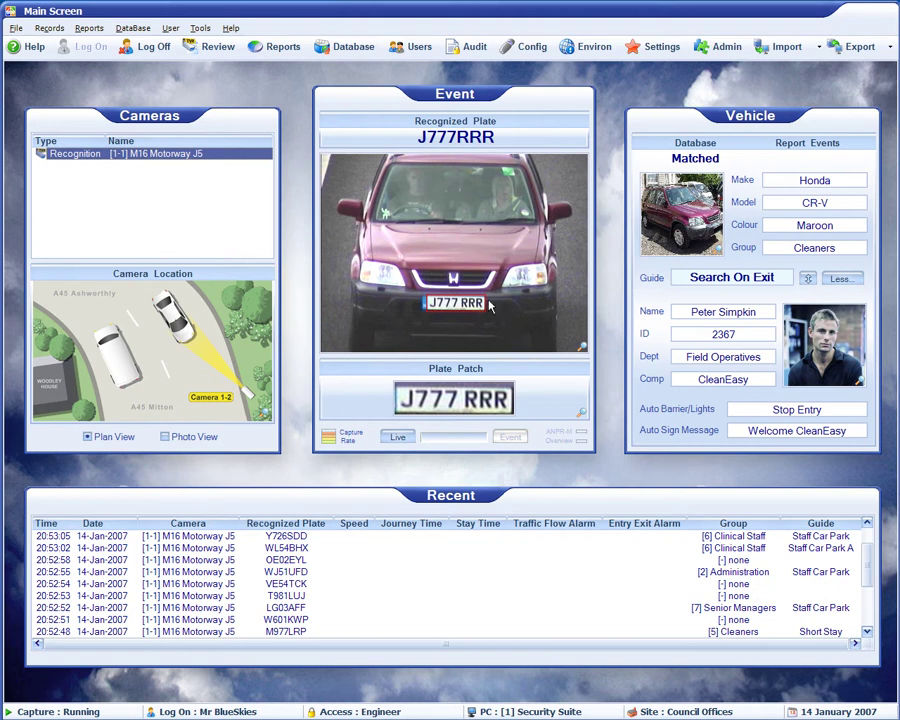
pyautogui.doubleClick(586, 351)
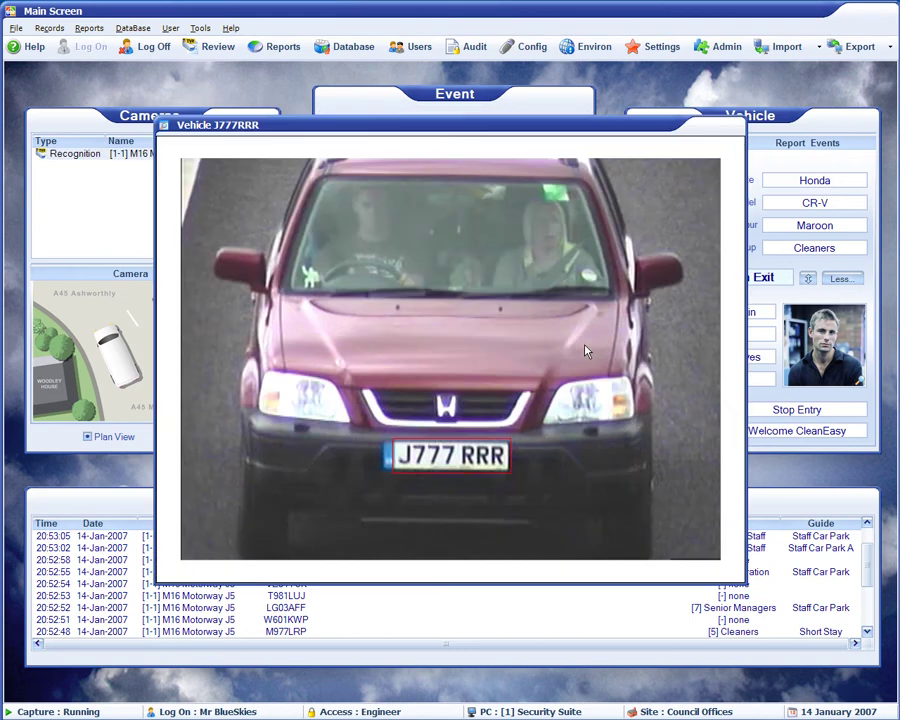
pyautogui.click(586, 351)
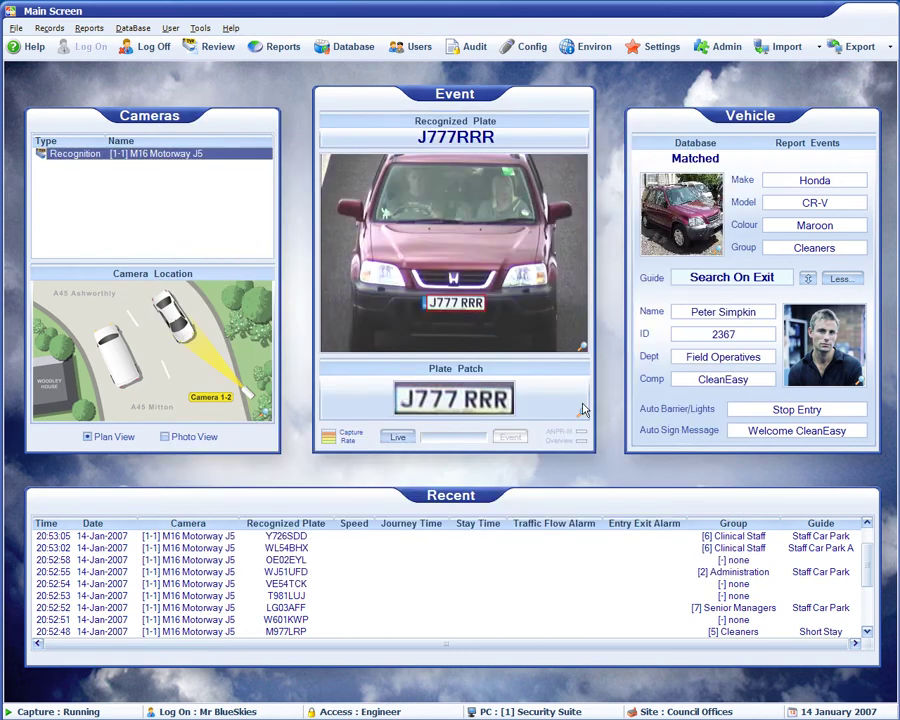
pyautogui.click(584, 417)
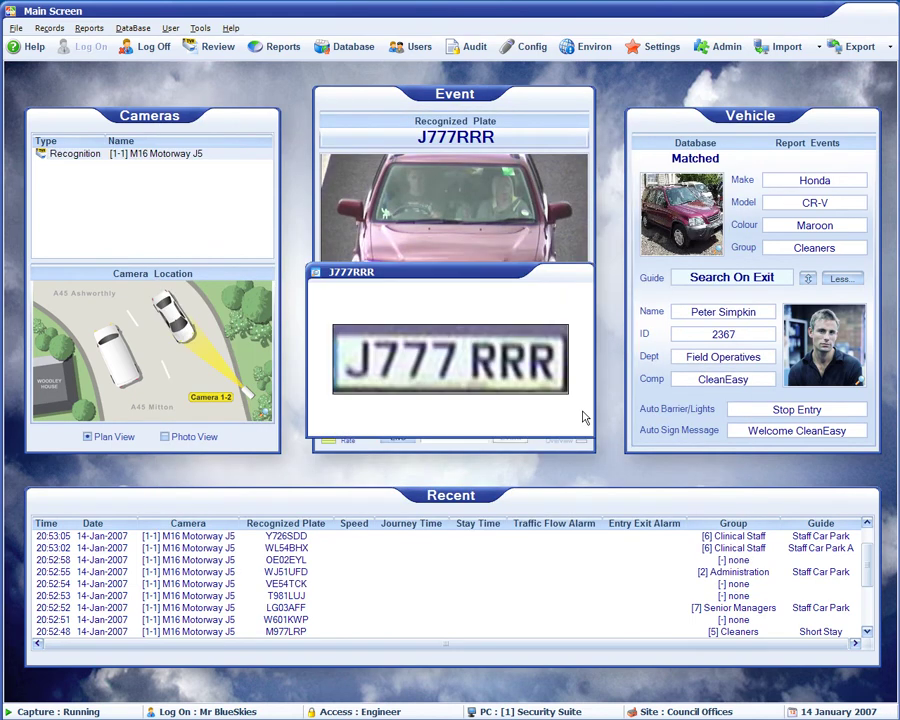
pyautogui.click(547, 373)
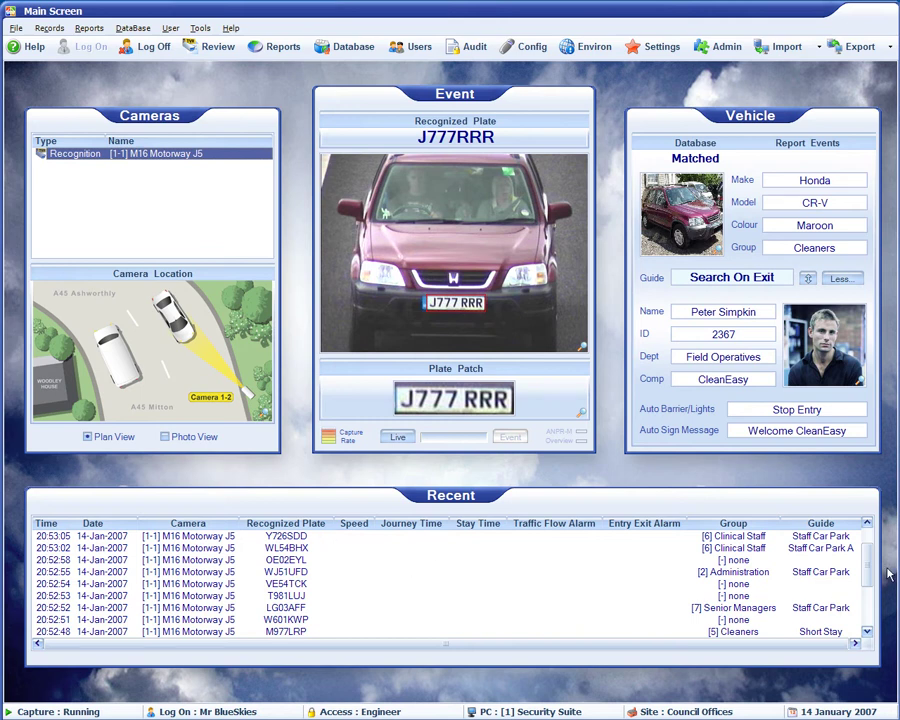
pyautogui.moveTo(864, 574); pyautogui.dragTo(864, 540)
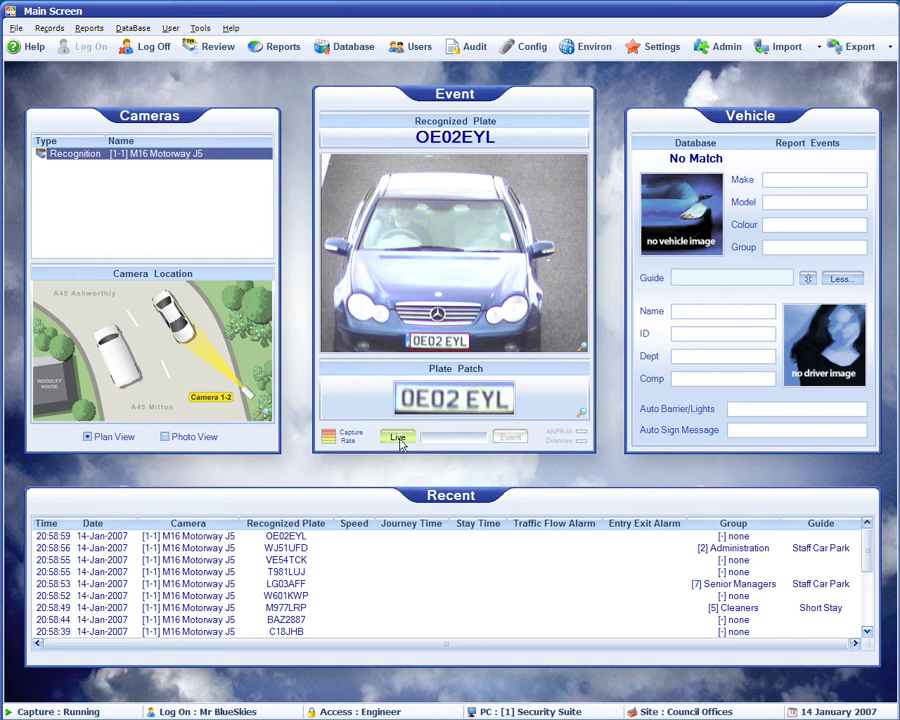
# Toggle the event panel to Live and back to Event to show matched E306GDP
pyautogui.click(398, 438)
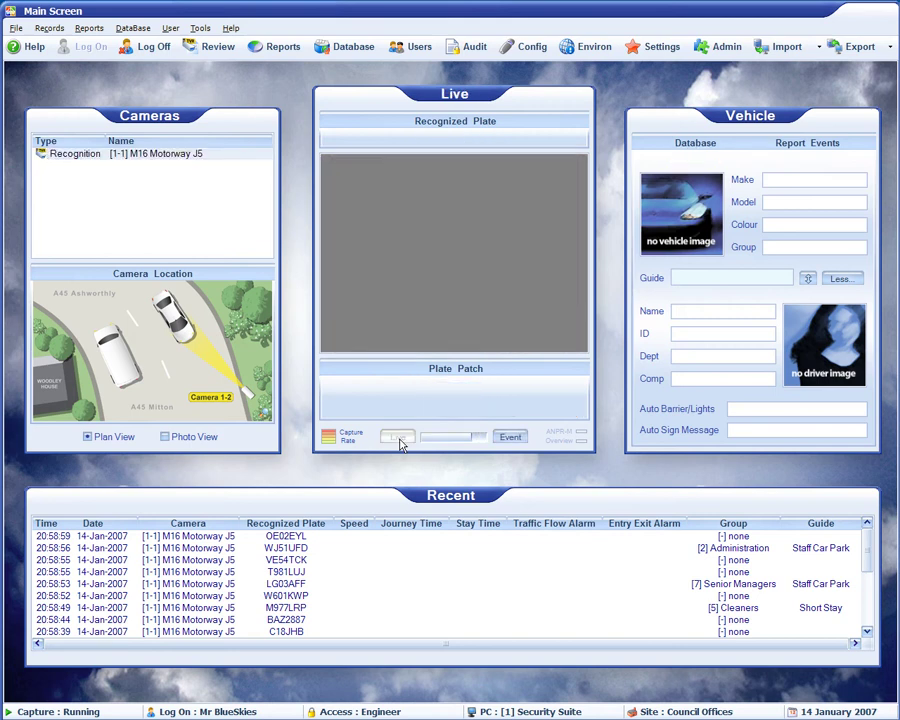
pyautogui.click(505, 446)
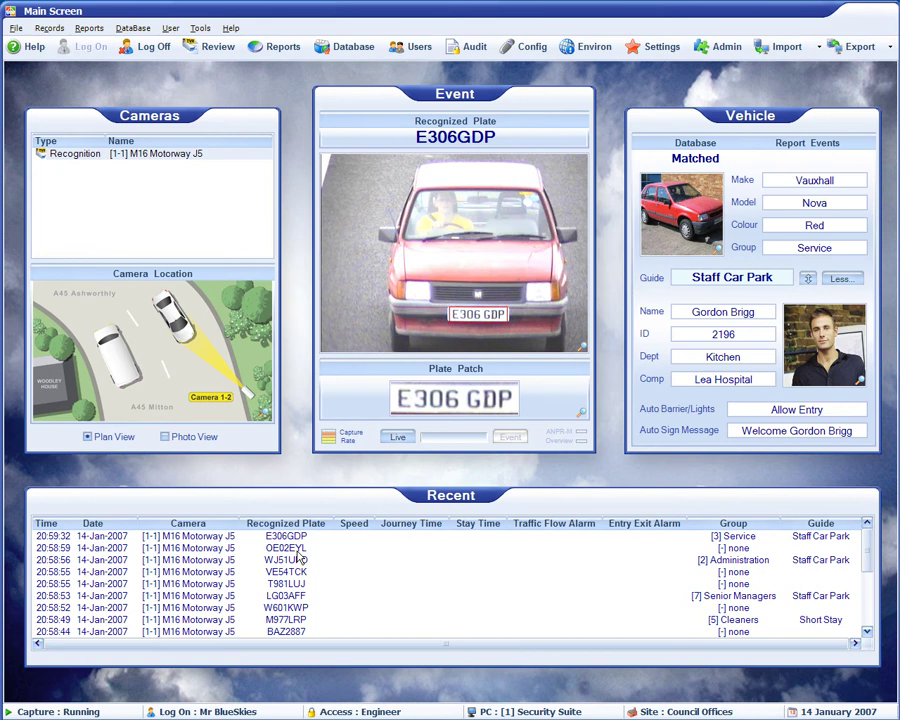
pyautogui.doubleClick(297, 539)
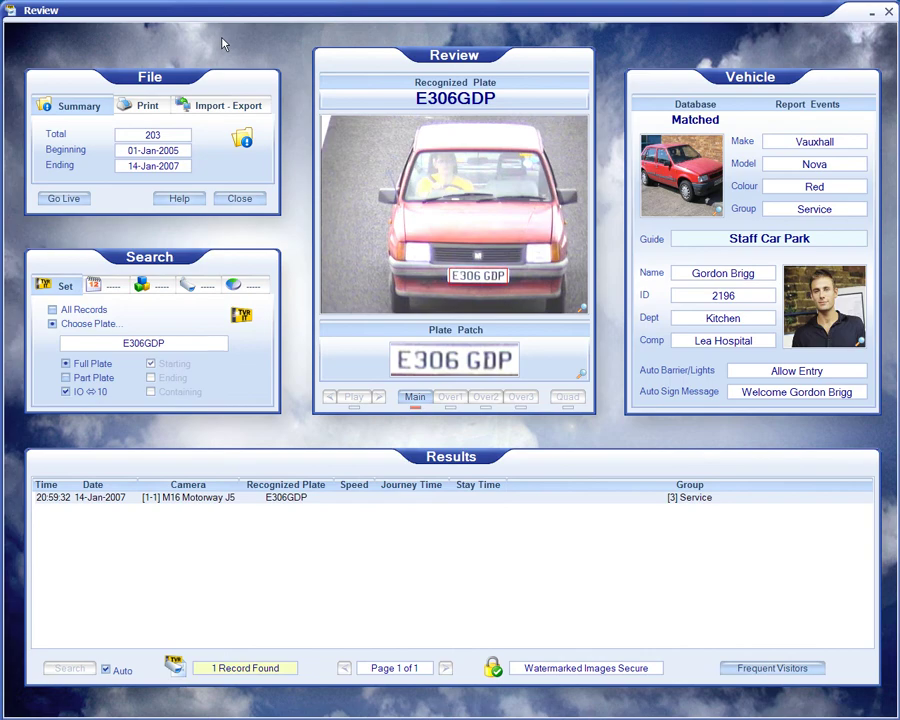
pyautogui.moveTo(143, 7); pyautogui.dragTo(628, 109)
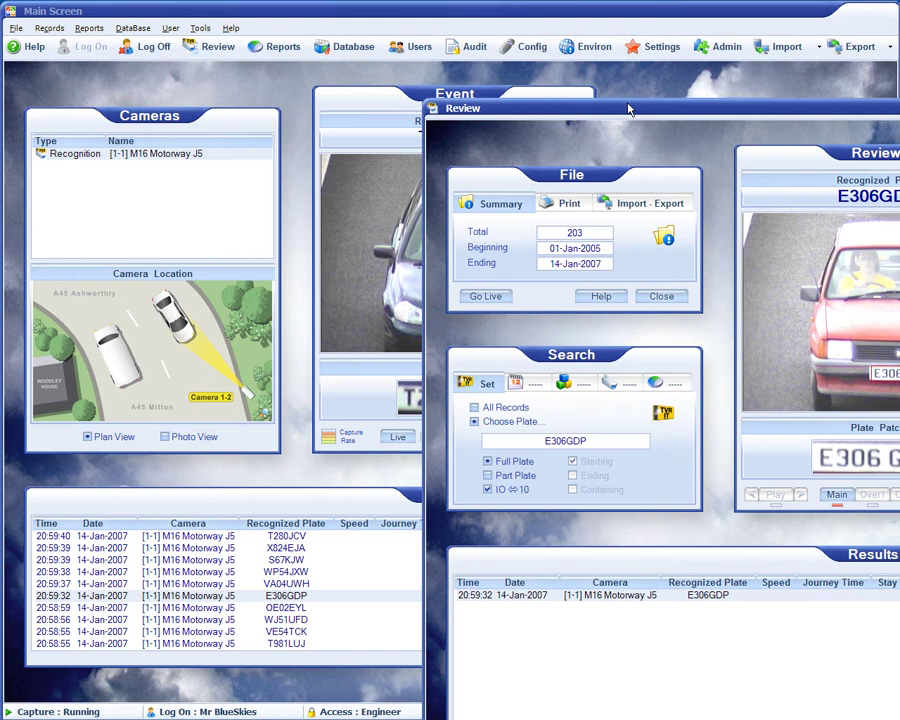
pyautogui.moveTo(628, 109); pyautogui.dragTo(208, 11)
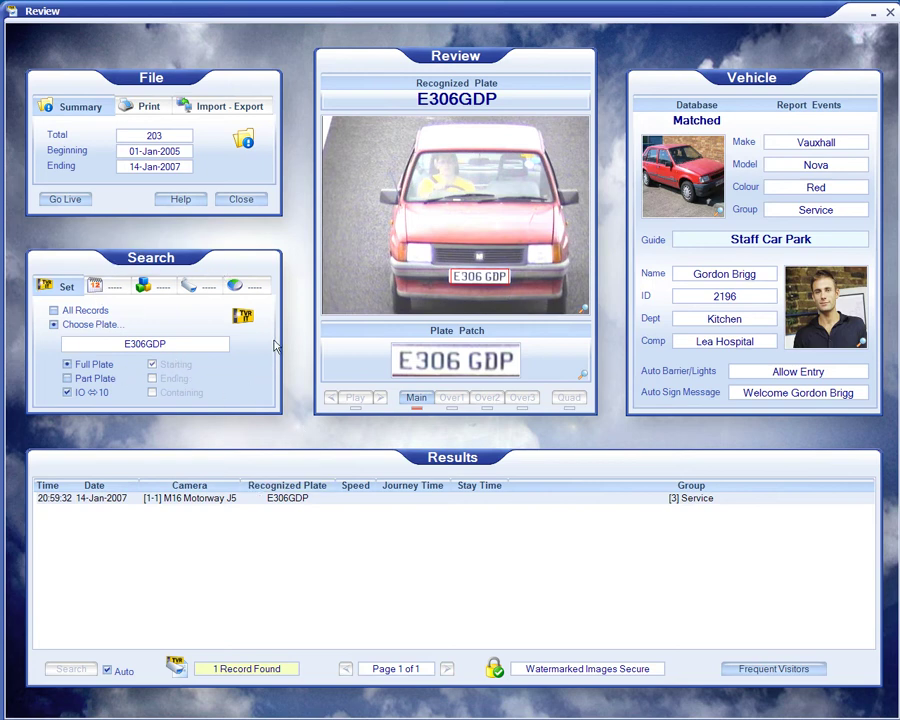
pyautogui.click(300, 500)
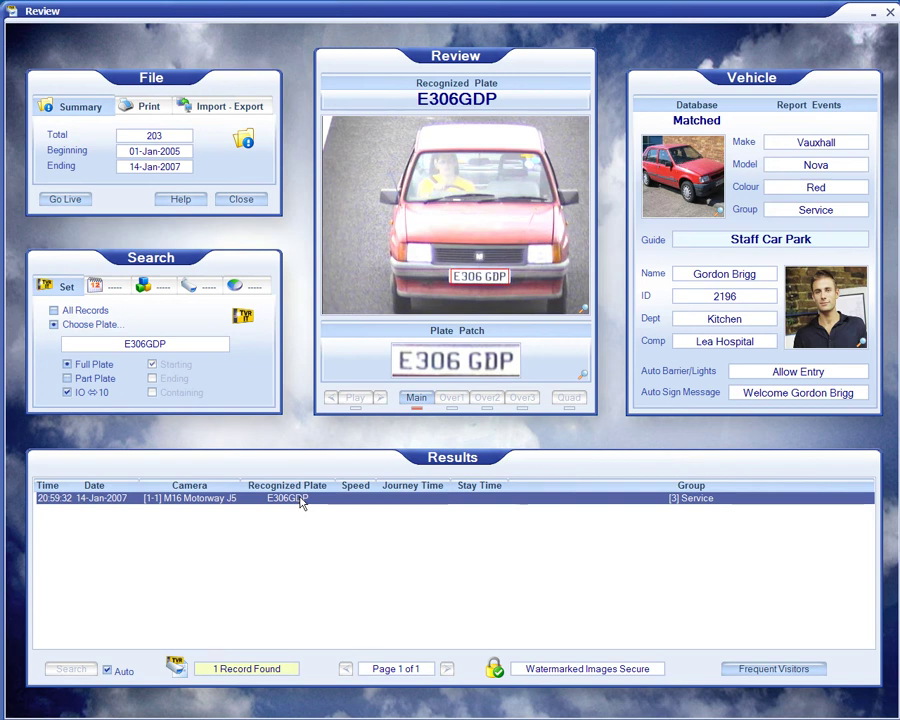
pyautogui.doubleClick(580, 305)
pyautogui.click(583, 311)
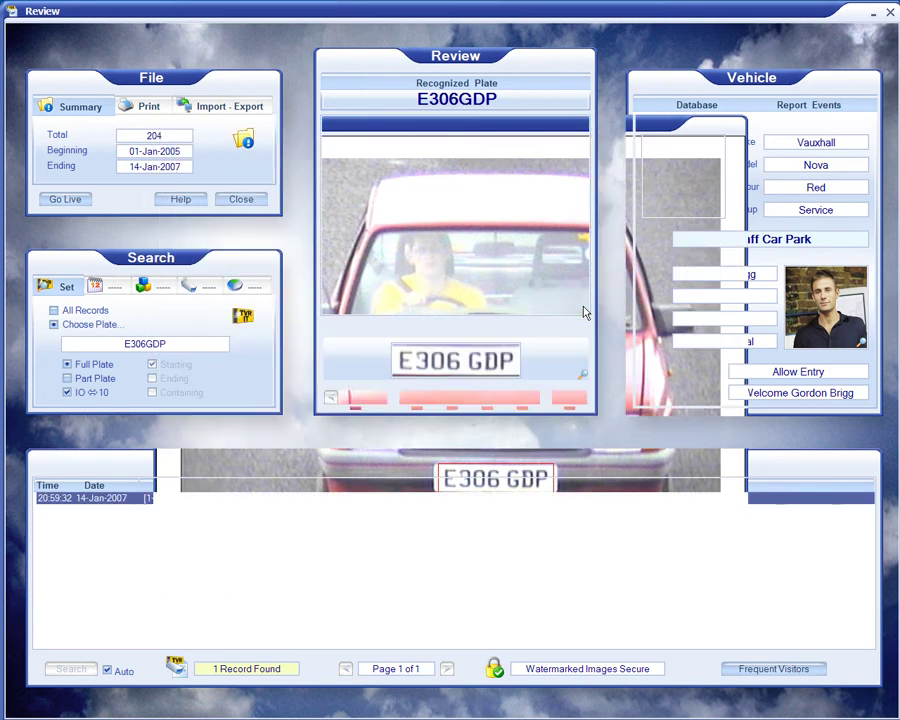
pyautogui.doubleClick(584, 380)
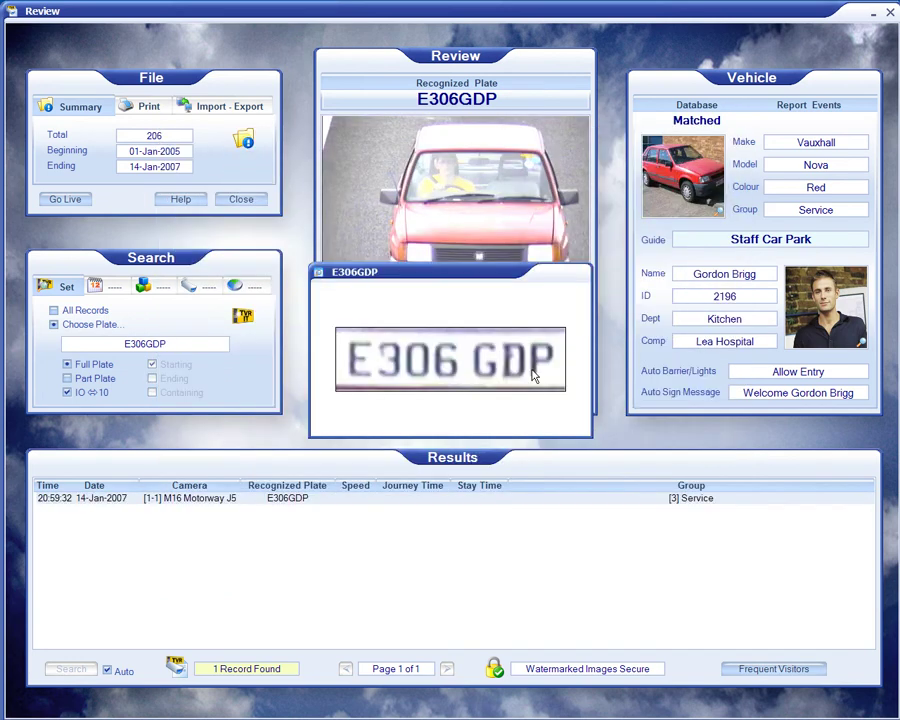
pyautogui.click(533, 375)
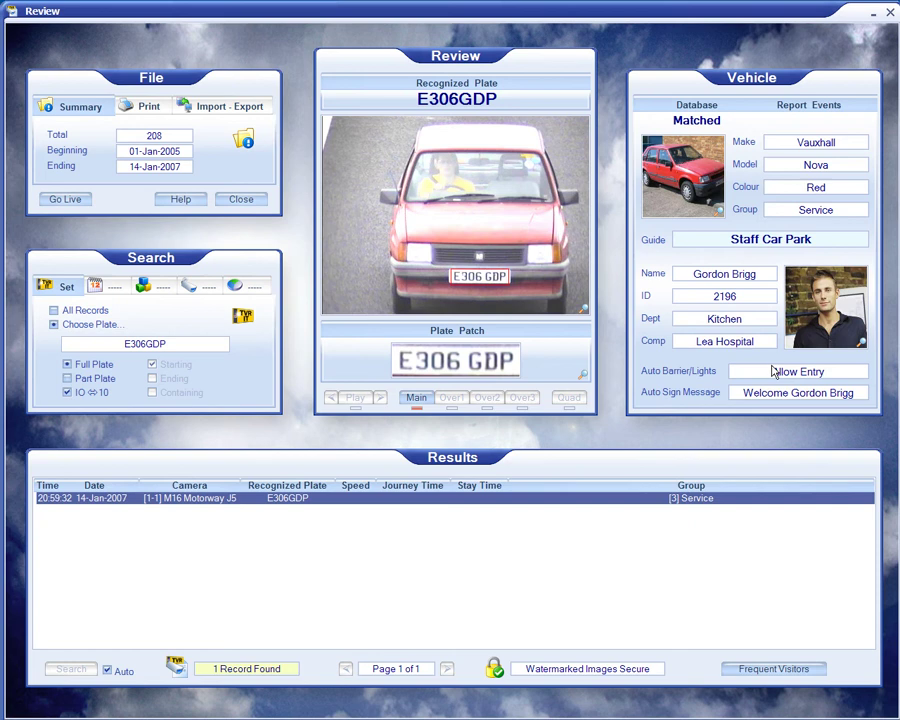
# Search All Records, view captures J319VNY through Y383EUY, then switch back to Choose Plate
pyautogui.click(80, 311)
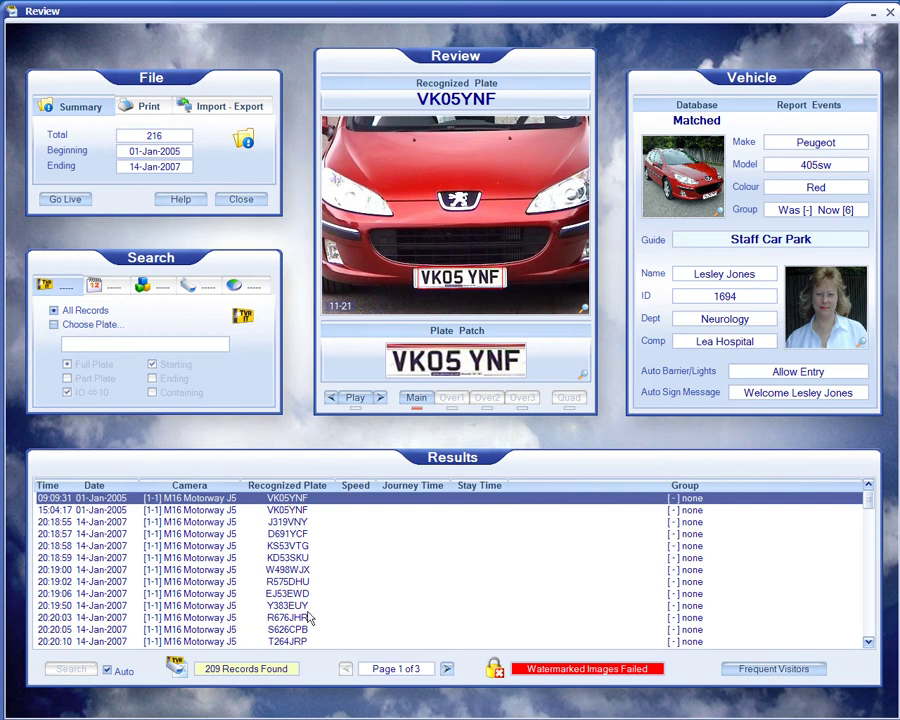
pyautogui.click(287, 523)
pyautogui.click(287, 533)
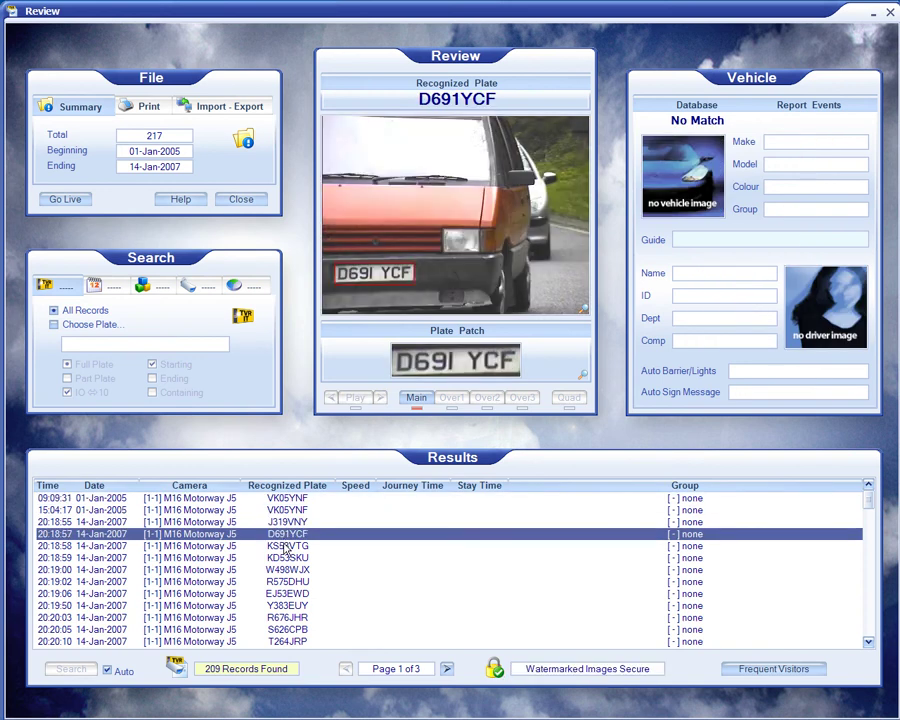
pyautogui.click(287, 546)
pyautogui.click(287, 558)
pyautogui.click(287, 570)
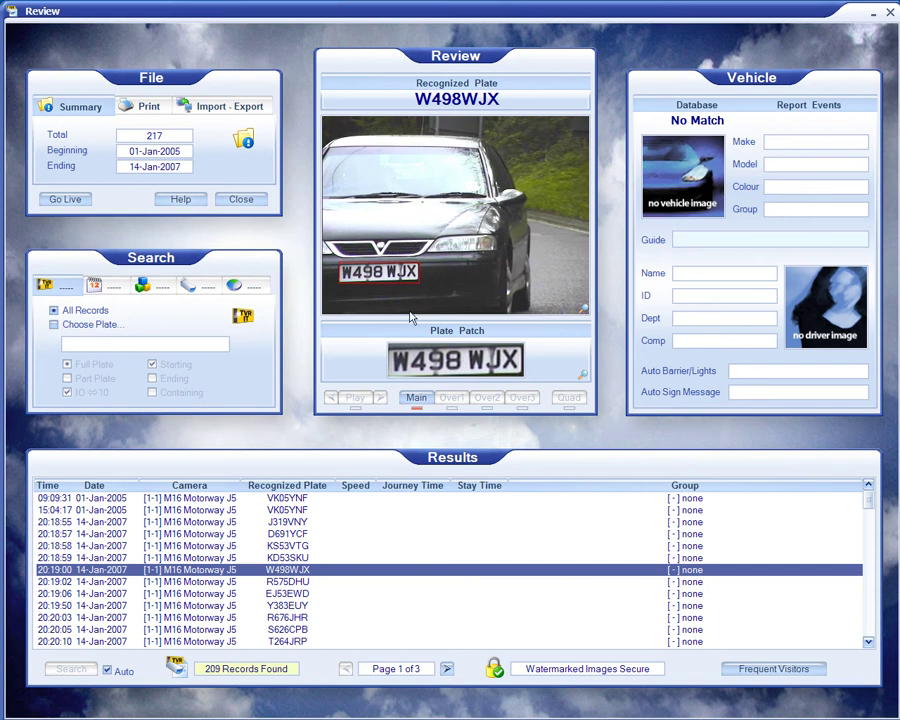
pyautogui.click(298, 584)
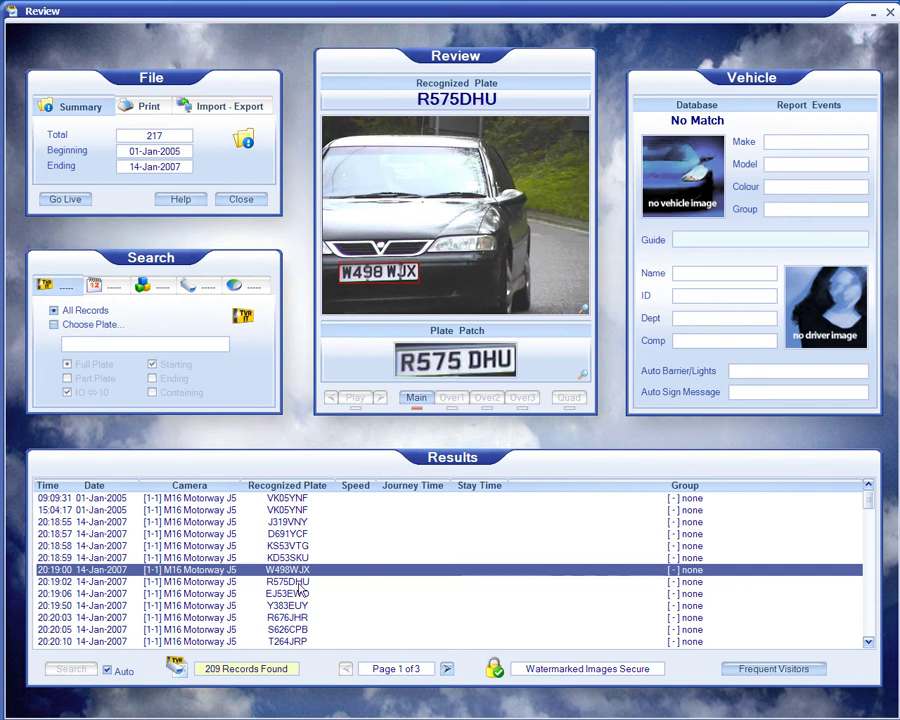
pyautogui.click(298, 594)
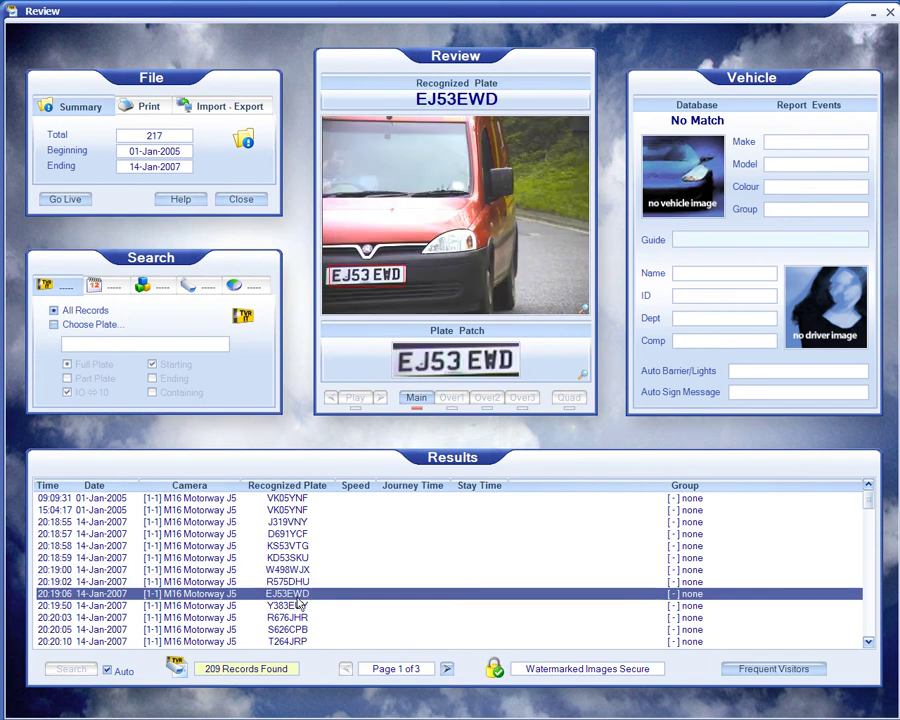
pyautogui.click(298, 606)
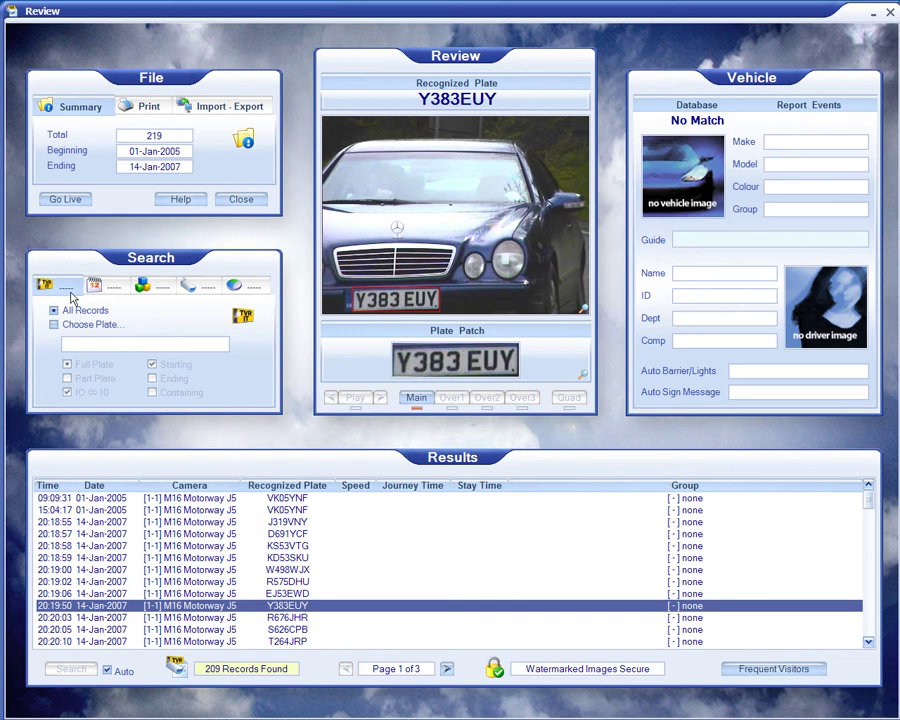
pyautogui.click(86, 326)
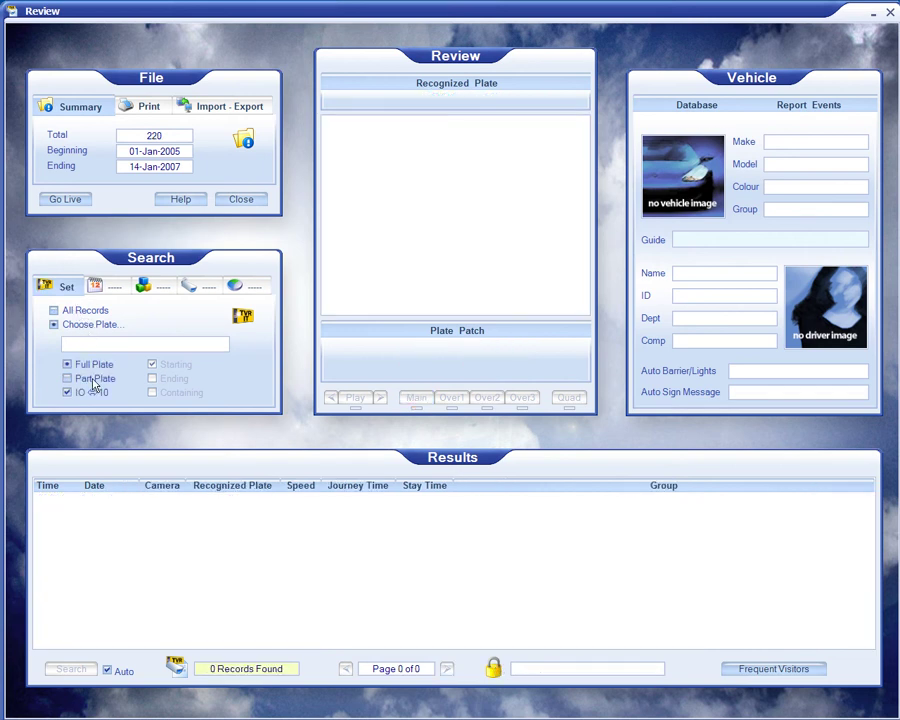
# Search Part Plate 'H' with Containing matching, listing 38 records
pyautogui.click(95, 378)
pyautogui.click(184, 347)
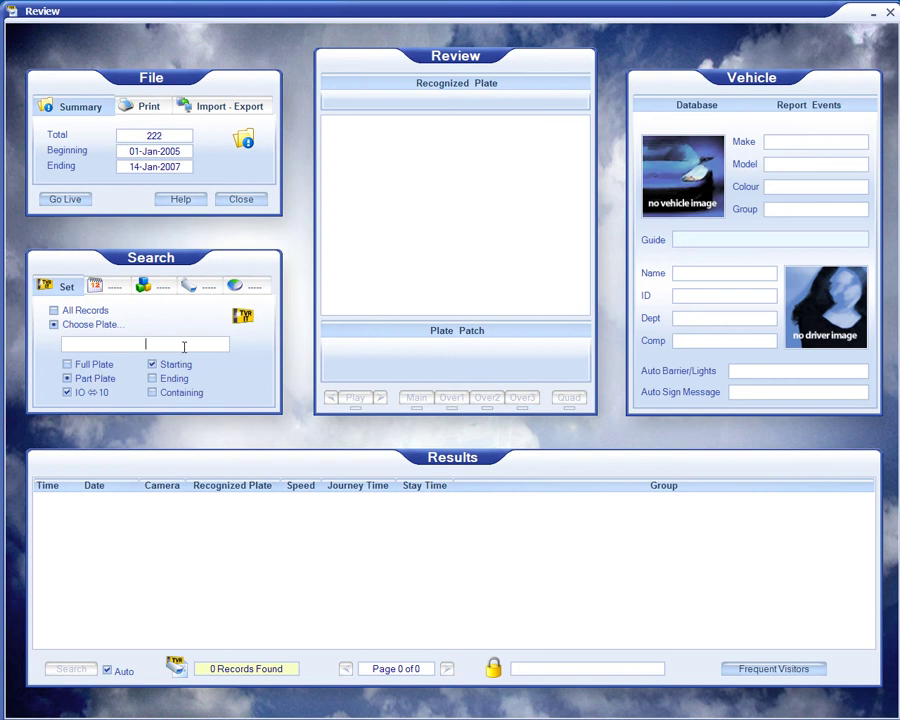
pyautogui.write('H')
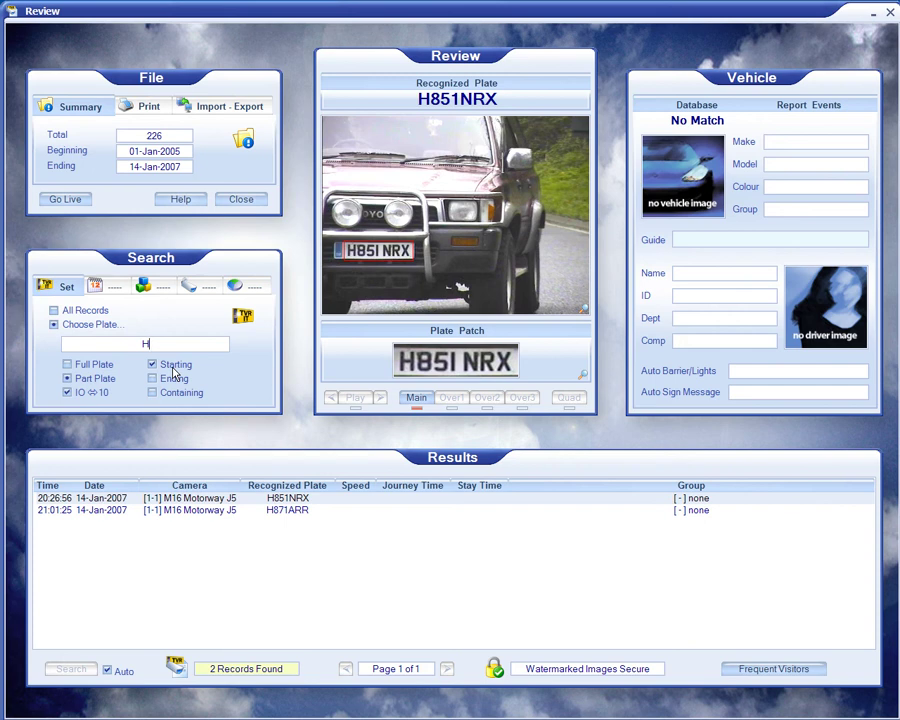
pyautogui.click(174, 380)
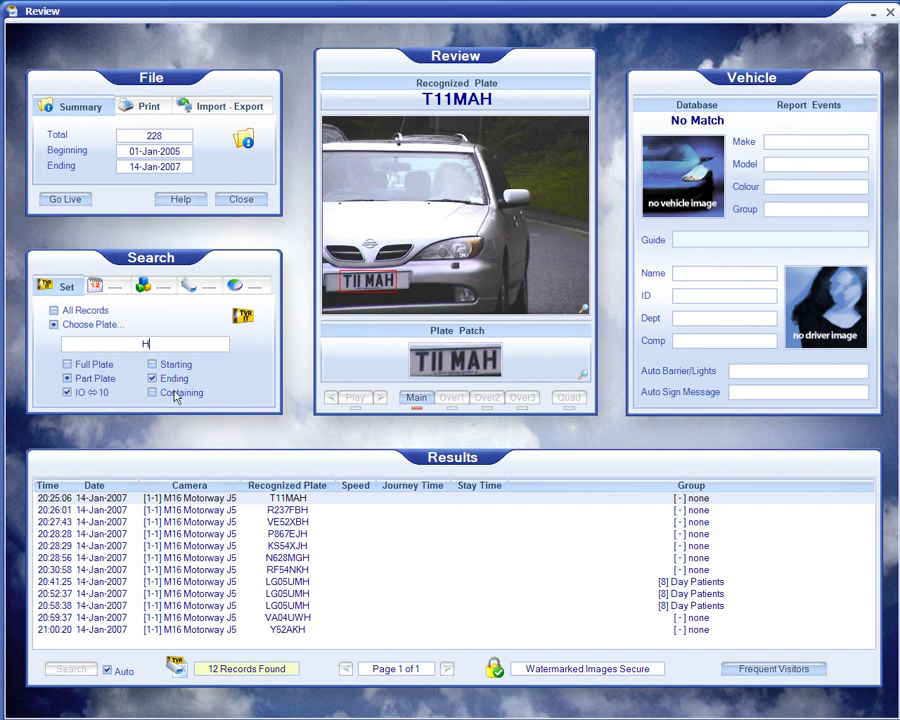
pyautogui.click(175, 393)
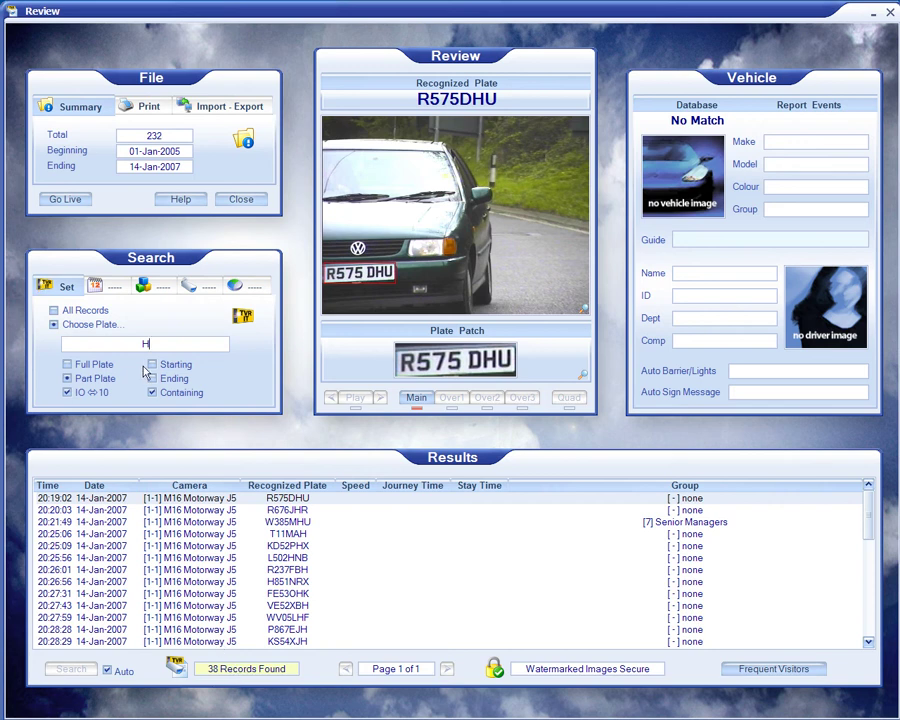
# Add a Choose Time filter set to Last Hour, giving 41 records
pyautogui.click(103, 289)
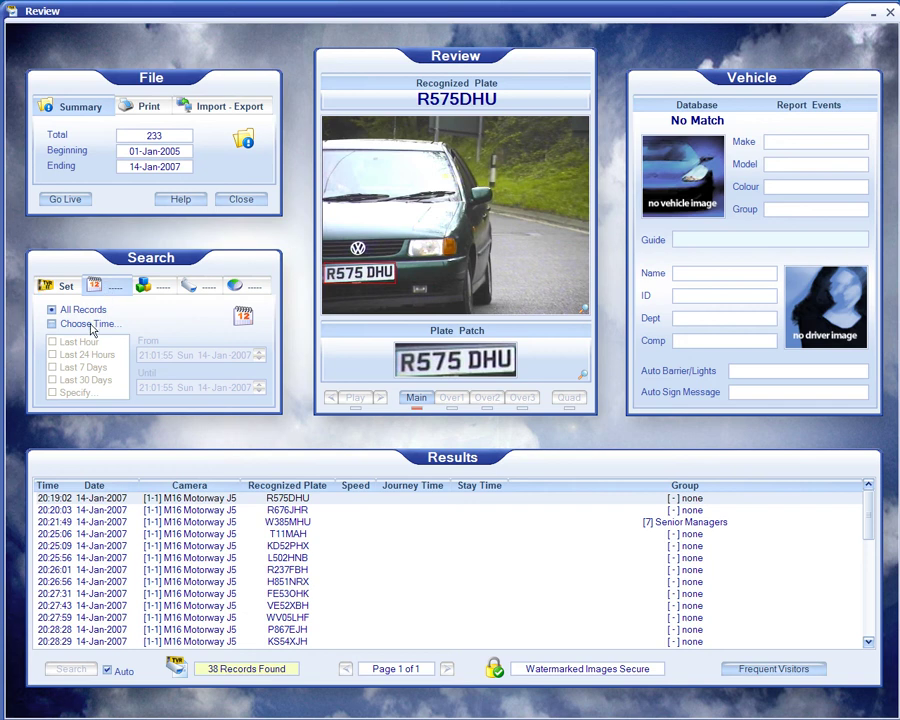
pyautogui.click(90, 325)
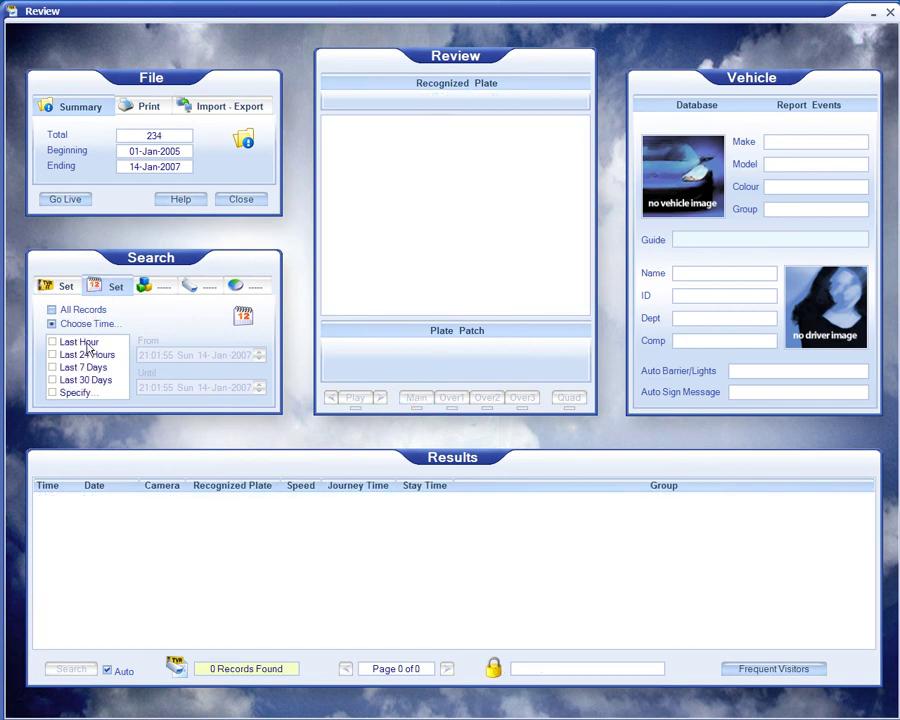
pyautogui.click(86, 343)
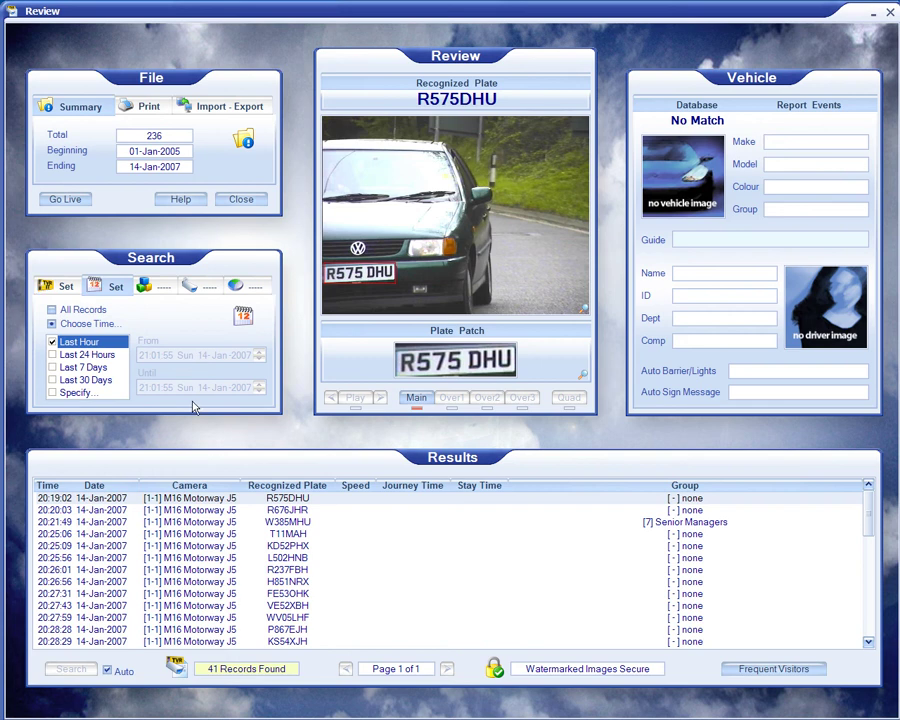
pyautogui.click(148, 288)
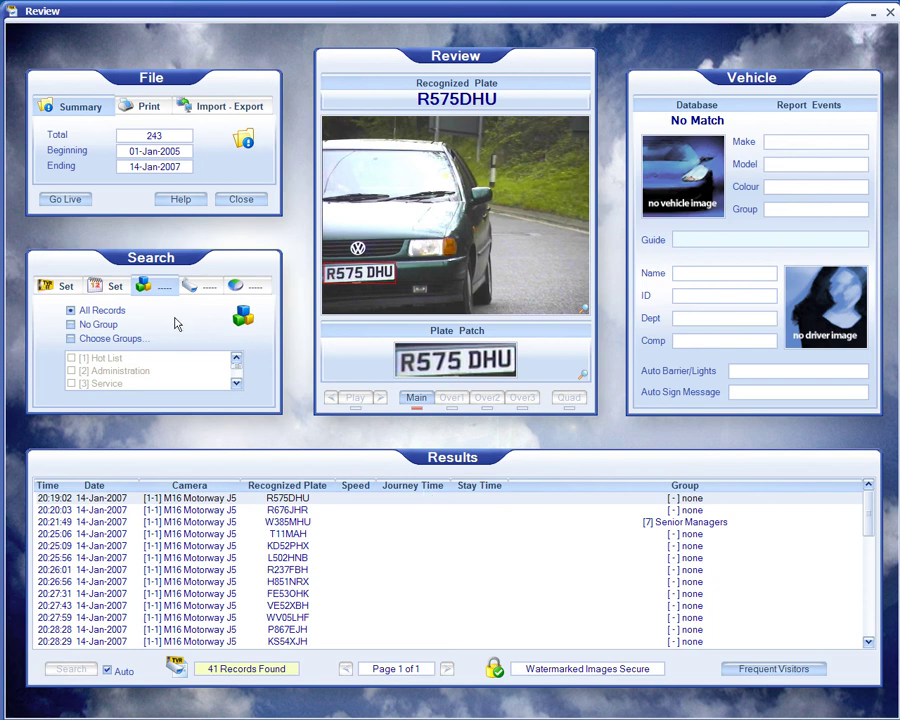
pyautogui.click(100, 340)
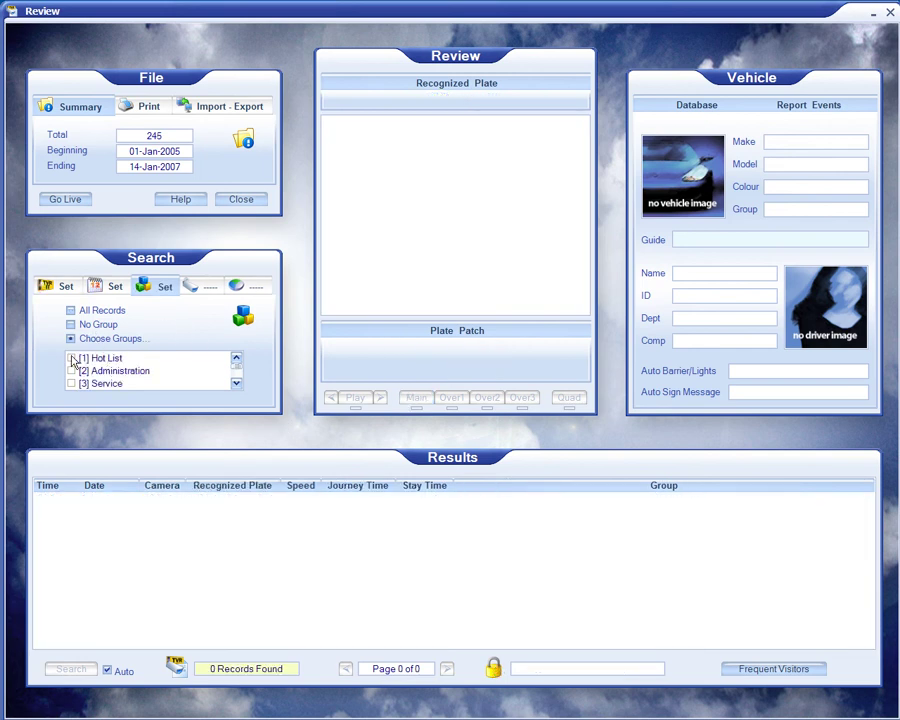
pyautogui.click(72, 359)
pyautogui.click(72, 359)
pyautogui.click(72, 372)
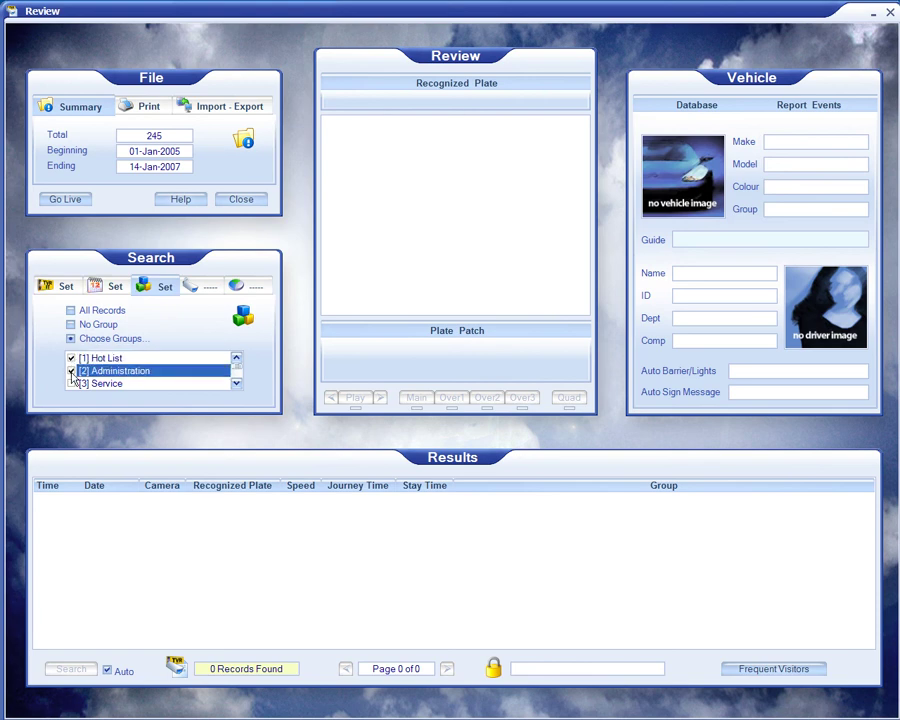
pyautogui.click(236, 384)
pyautogui.click(236, 384)
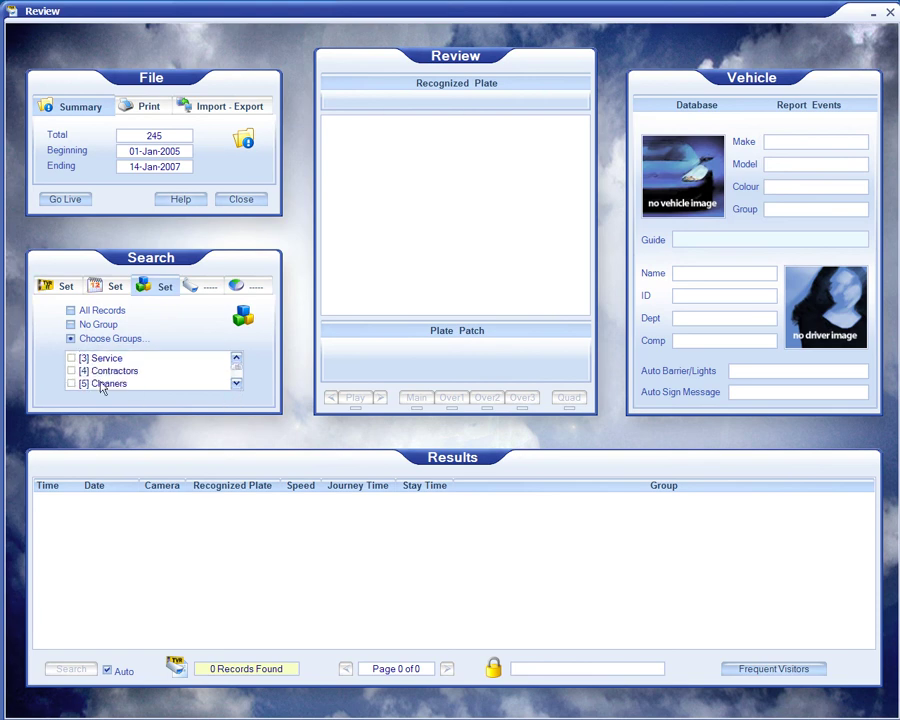
pyautogui.click(72, 359)
pyautogui.click(72, 358)
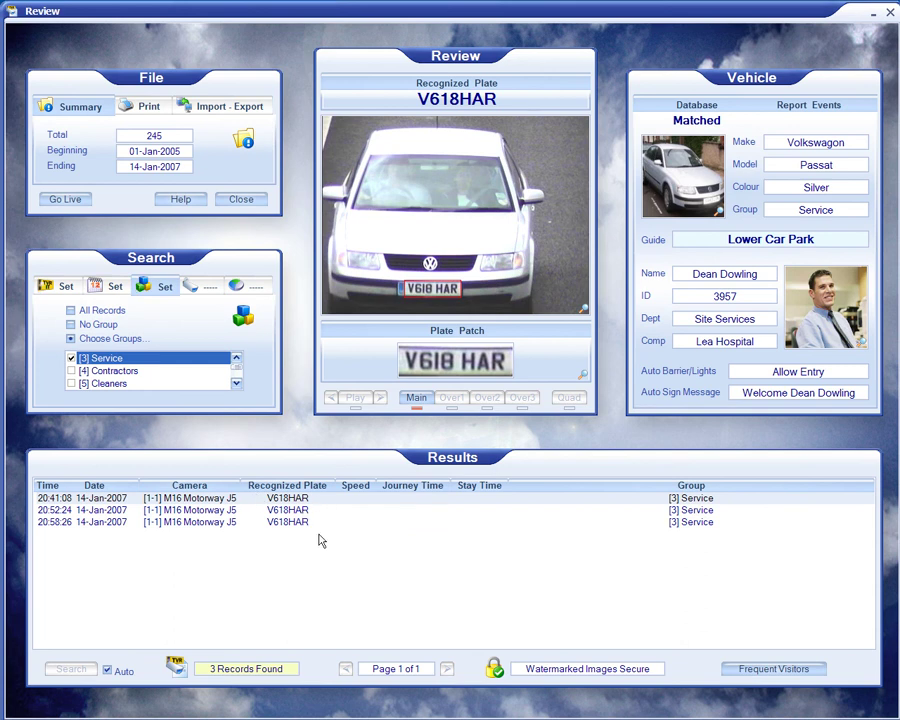
pyautogui.click(193, 290)
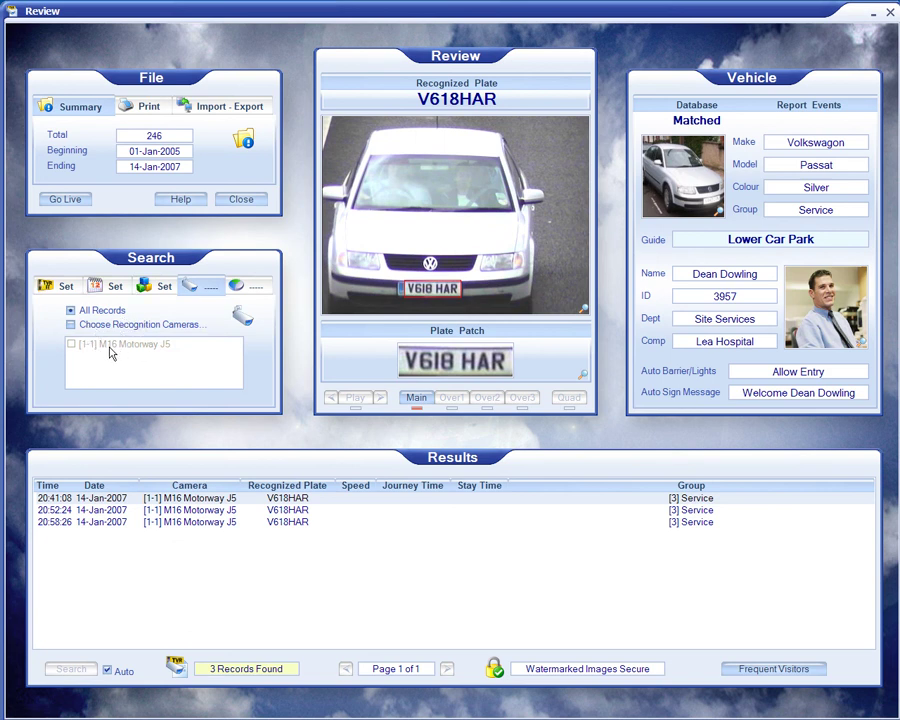
# Try a chosen report event filter, then set Report Event back to All Records
pyautogui.click(246, 286)
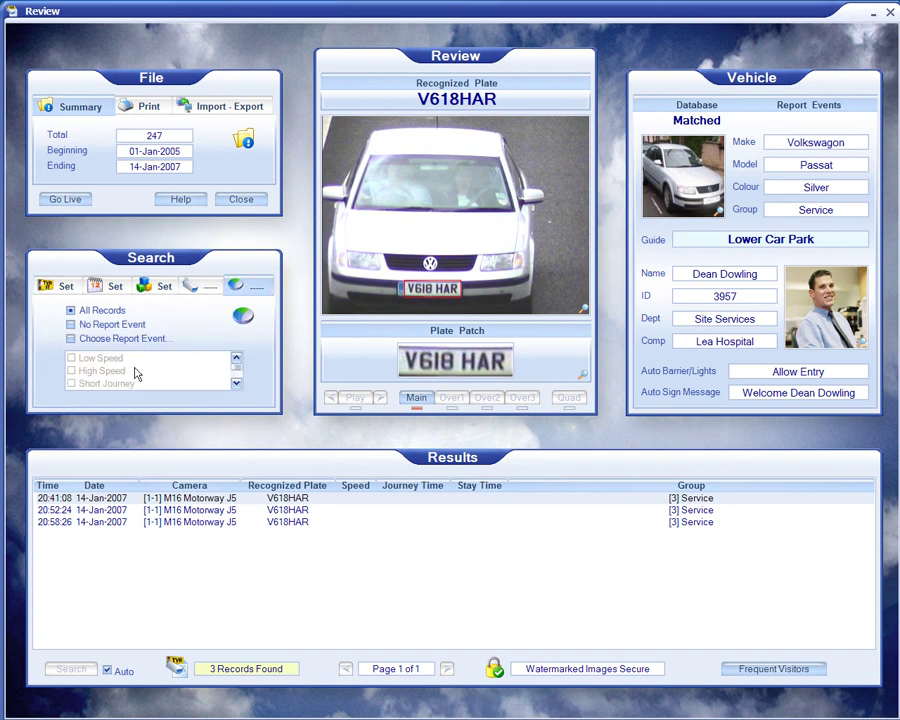
pyautogui.click(88, 338)
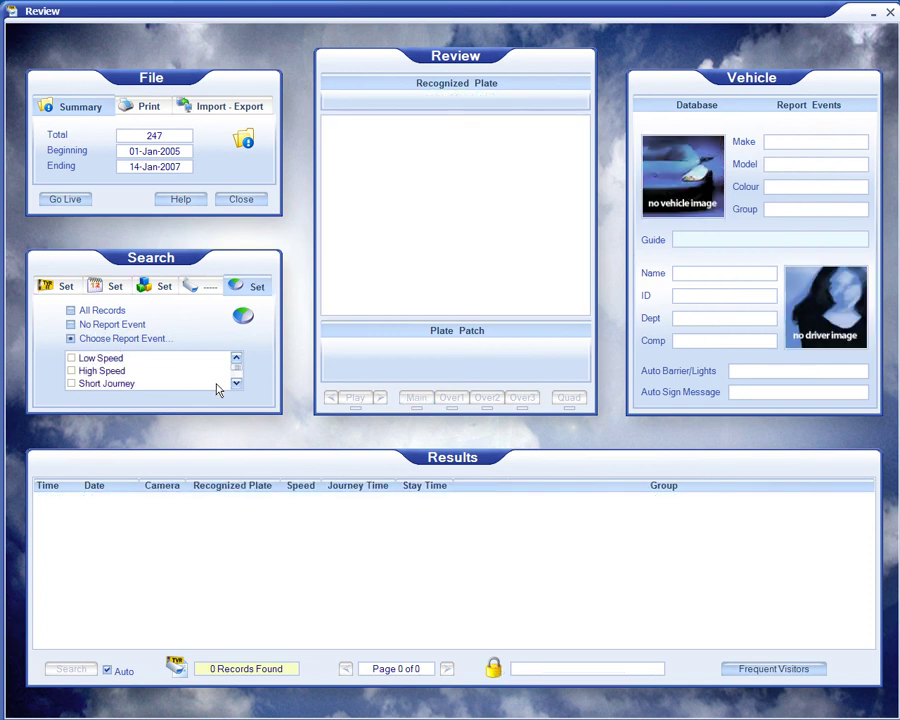
pyautogui.click(237, 384)
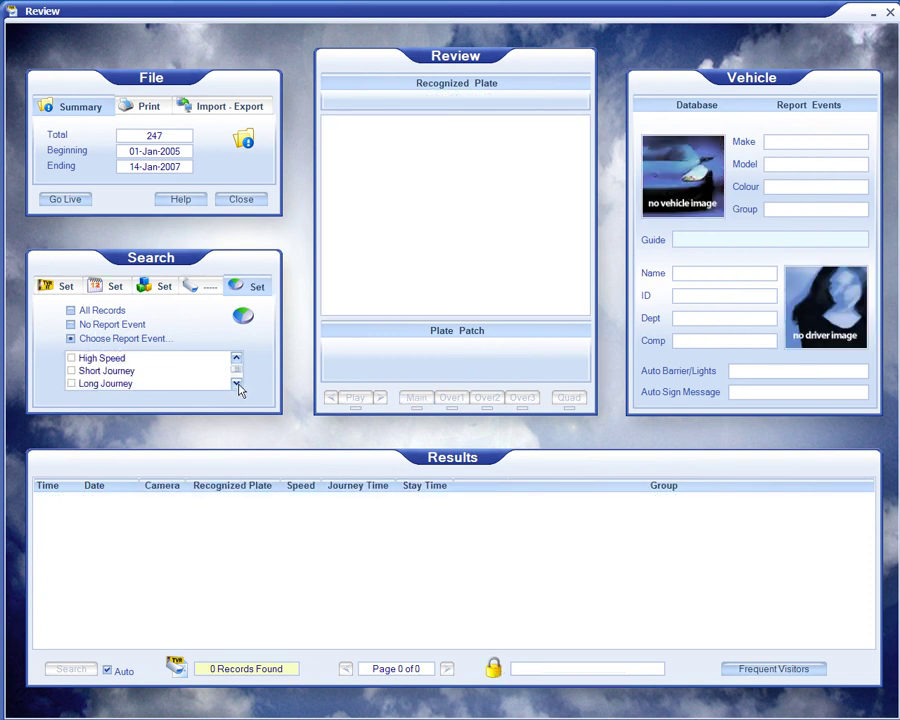
pyautogui.click(237, 384)
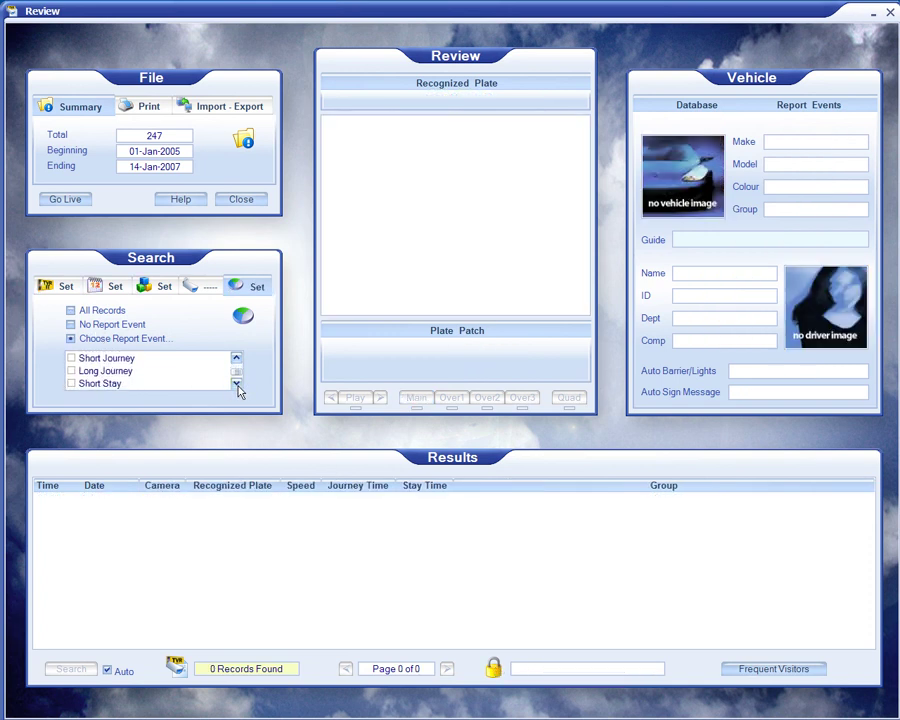
pyautogui.click(237, 384)
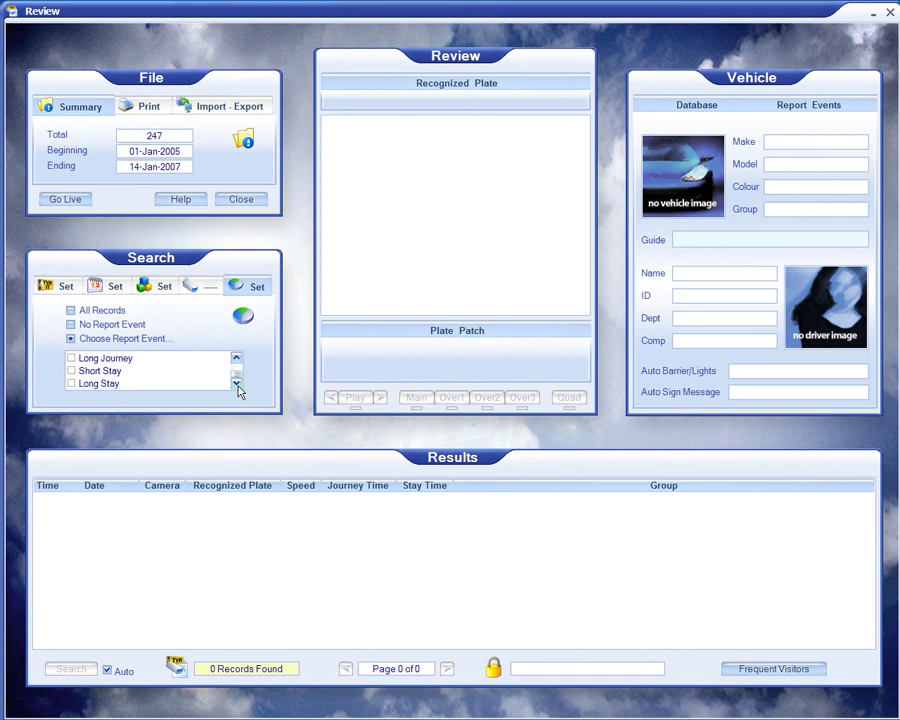
pyautogui.click(104, 310)
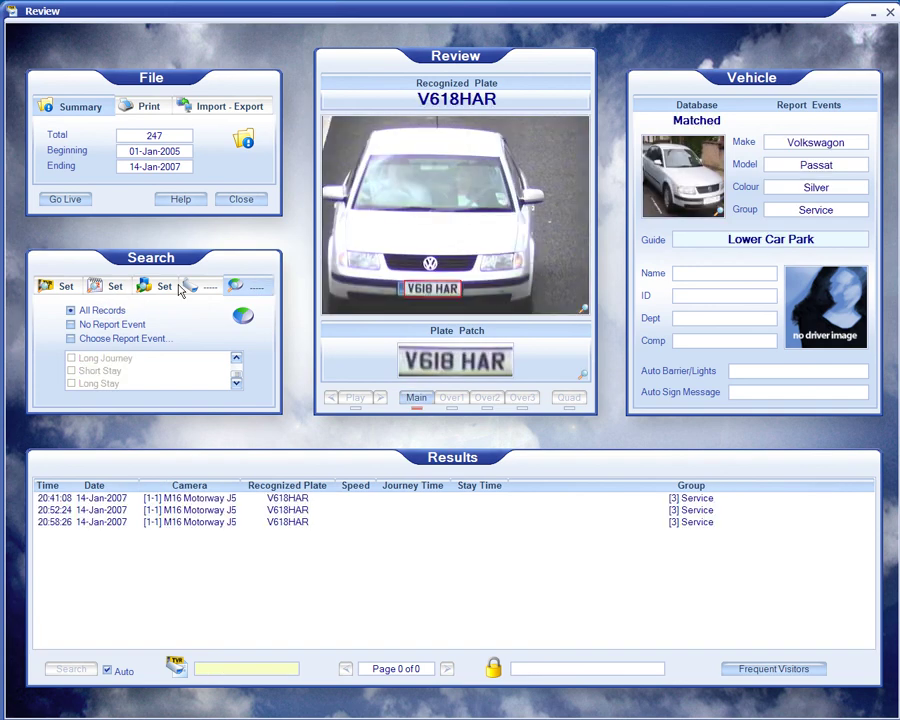
# Reset group, time and plate searches to All Records, listing all 247, and show print options
pyautogui.click(180, 288)
pyautogui.click(97, 288)
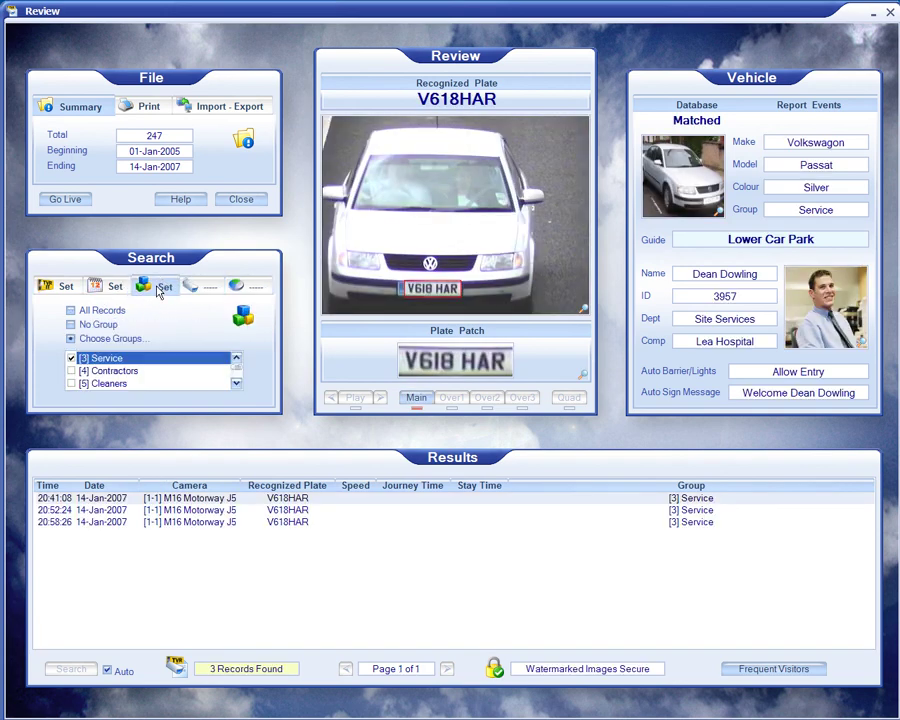
pyautogui.click(100, 310)
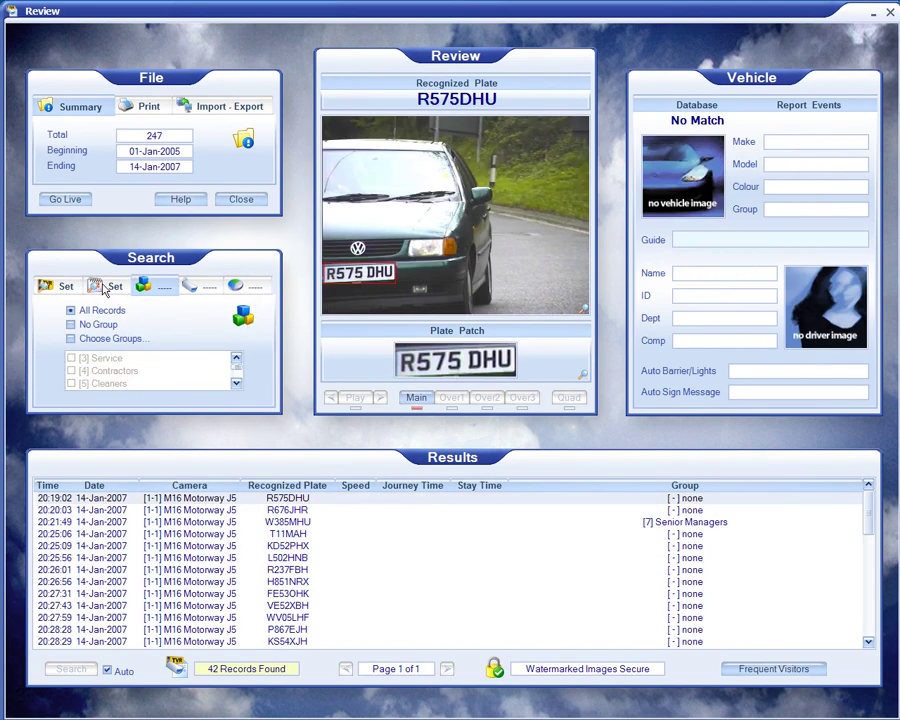
pyautogui.click(104, 288)
pyautogui.click(94, 308)
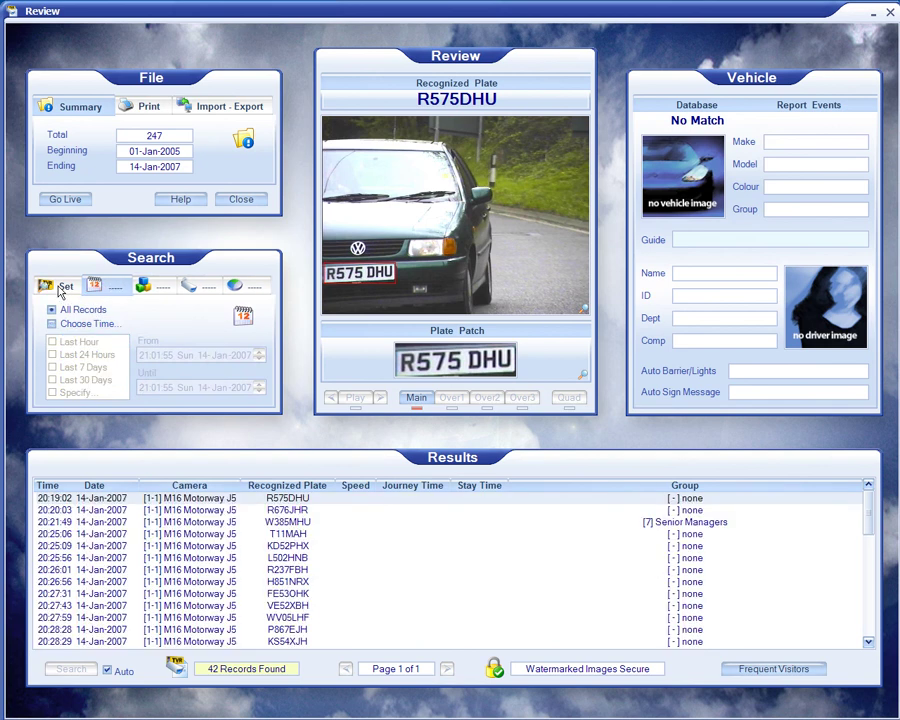
pyautogui.click(60, 288)
pyautogui.click(56, 310)
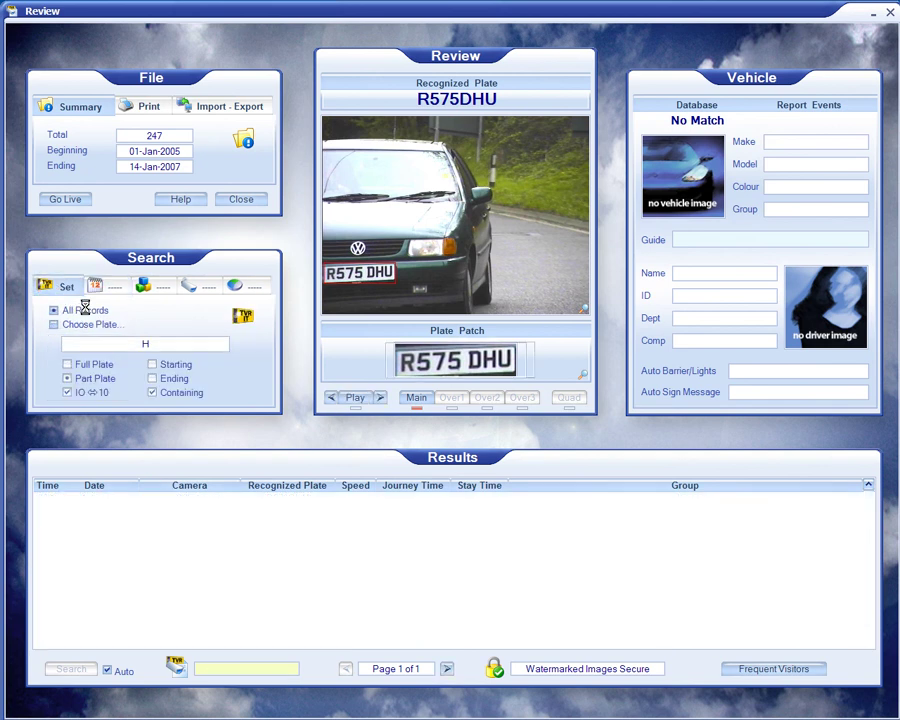
pyautogui.click(150, 108)
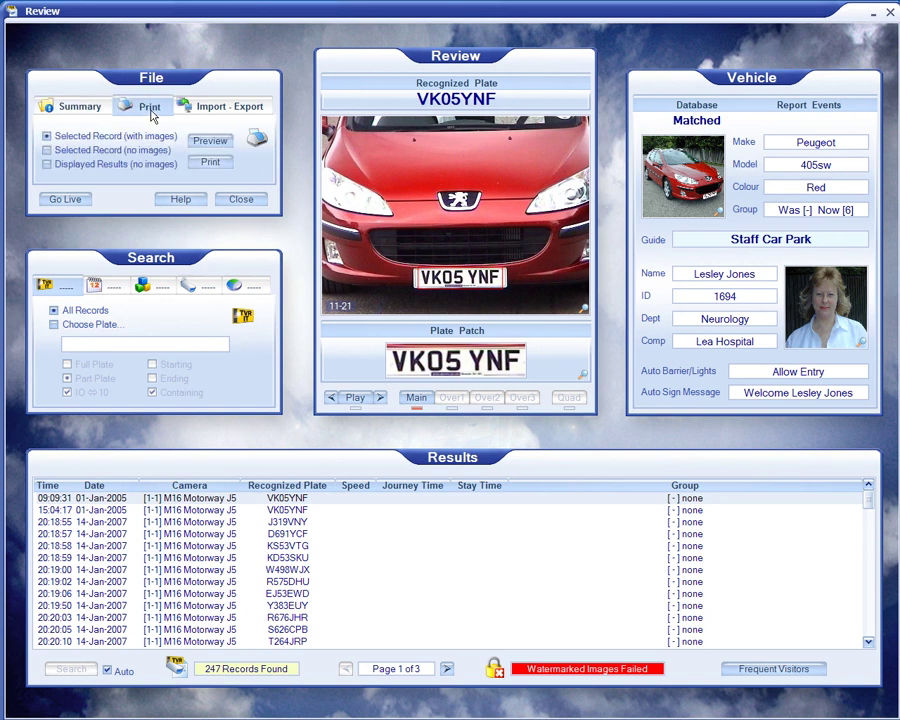
pyautogui.click(229, 147)
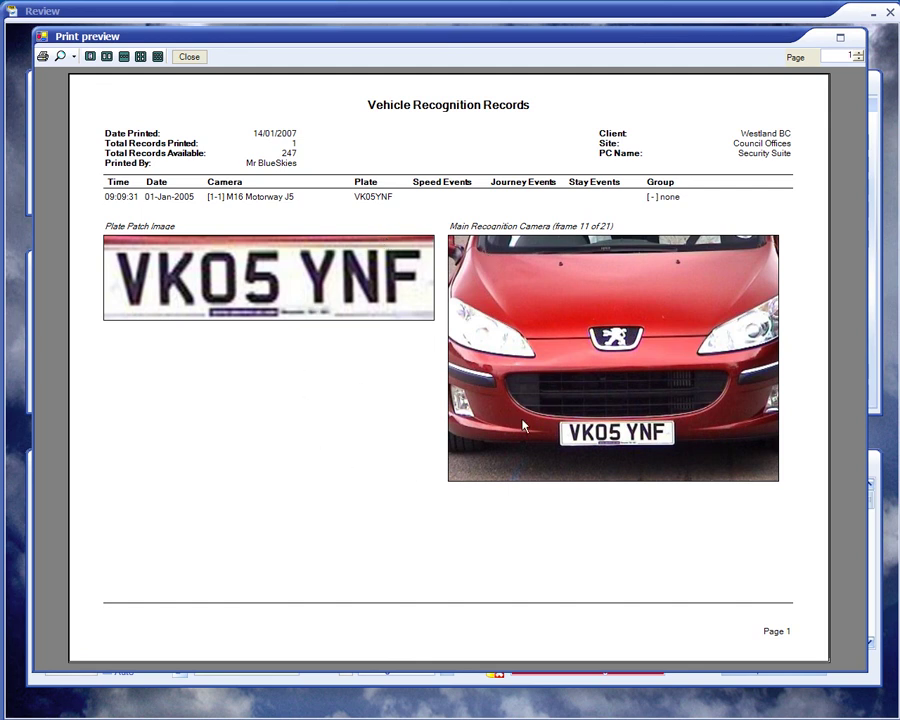
pyautogui.click(189, 56)
pyautogui.click(202, 108)
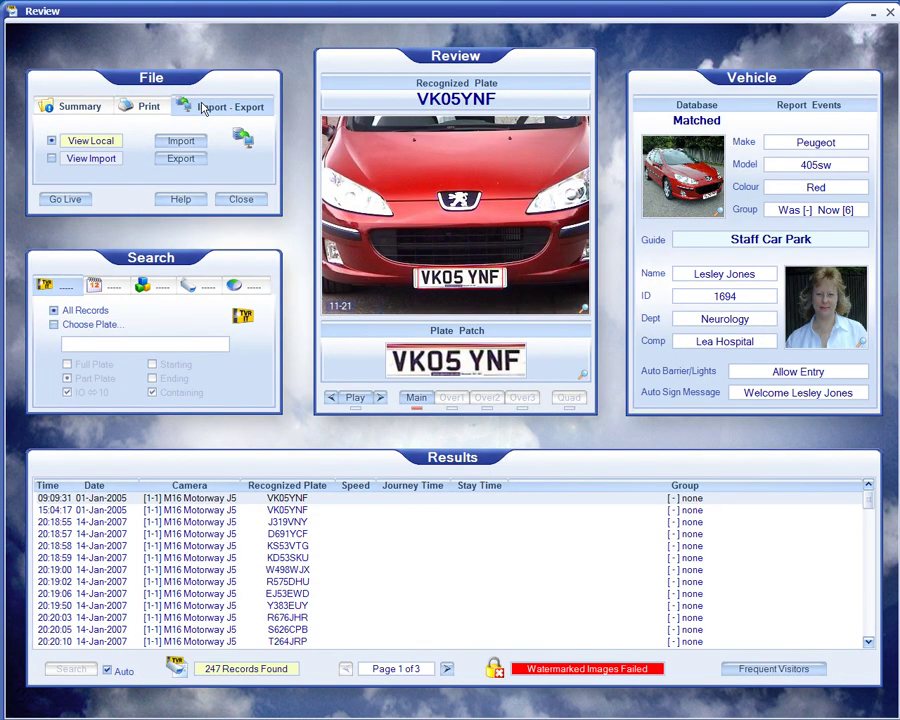